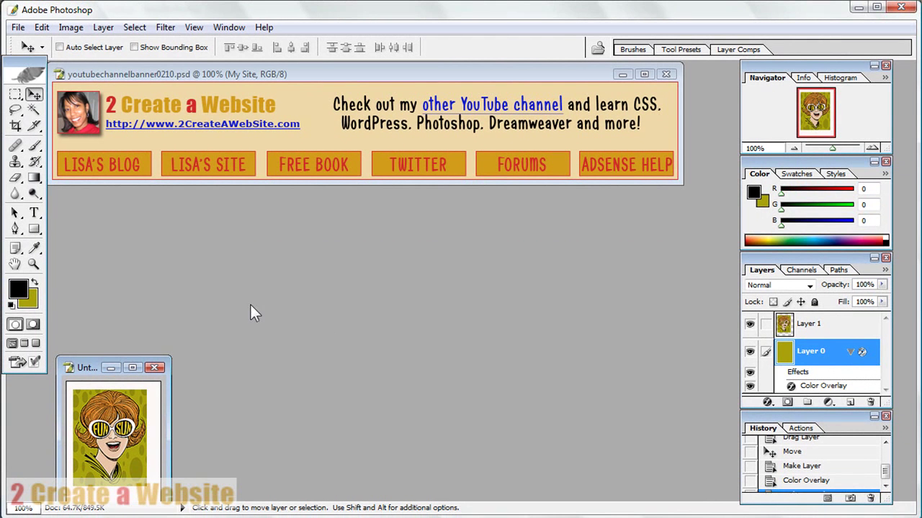
# Create a new 875 × 130 pixel document whose Background Contents is the background colour.
pyautogui.click(18, 27)
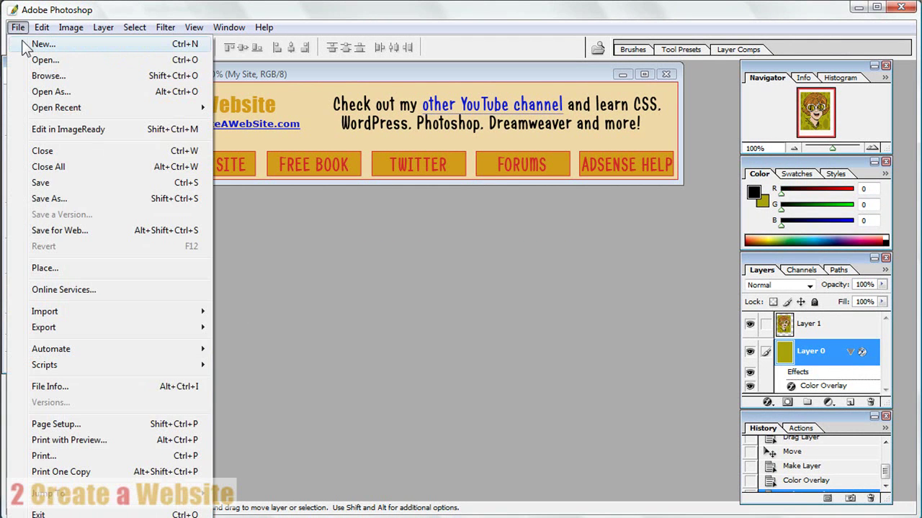
pyautogui.click(24, 44)
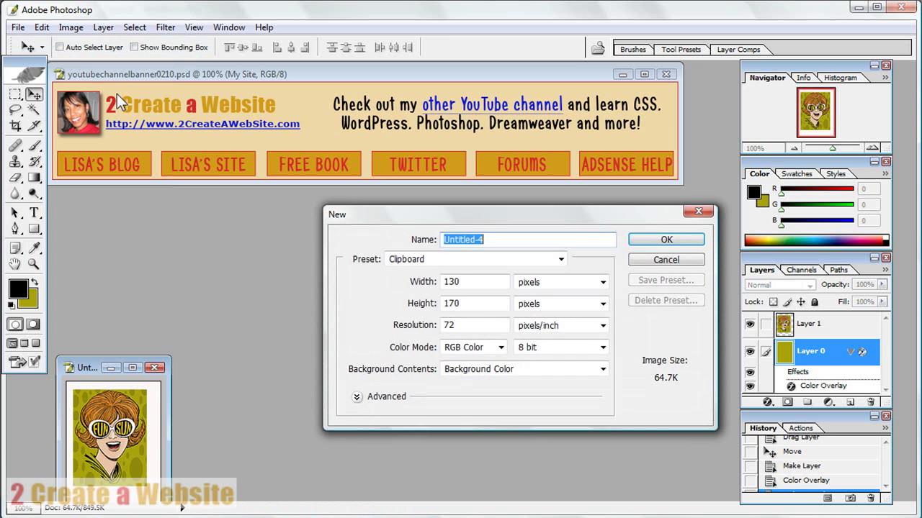
pyautogui.doubleClick(457, 281)
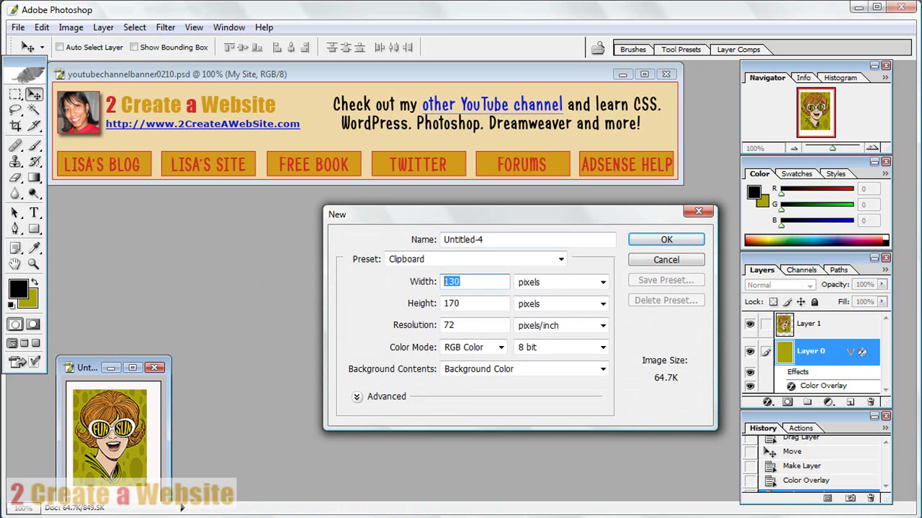
pyautogui.write('875')
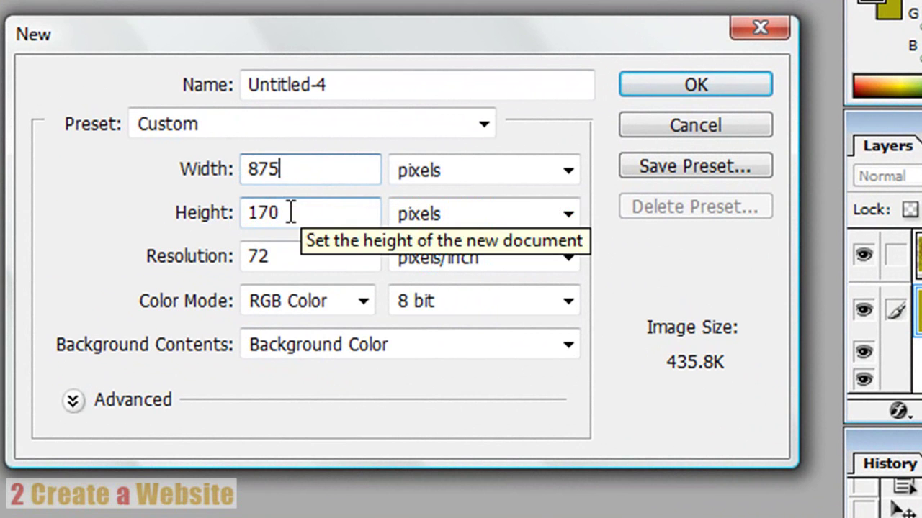
pyautogui.doubleClick(245, 211)
pyautogui.write('15')
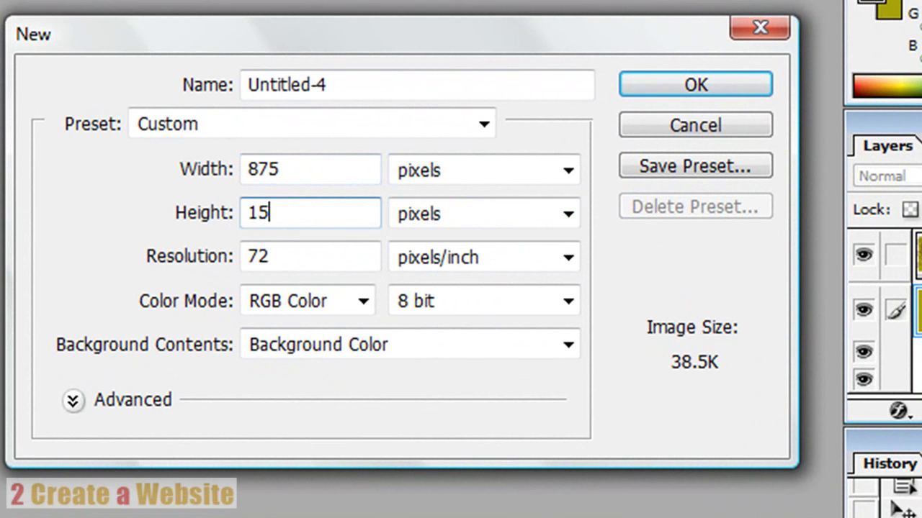
pyautogui.press('BackSpace')
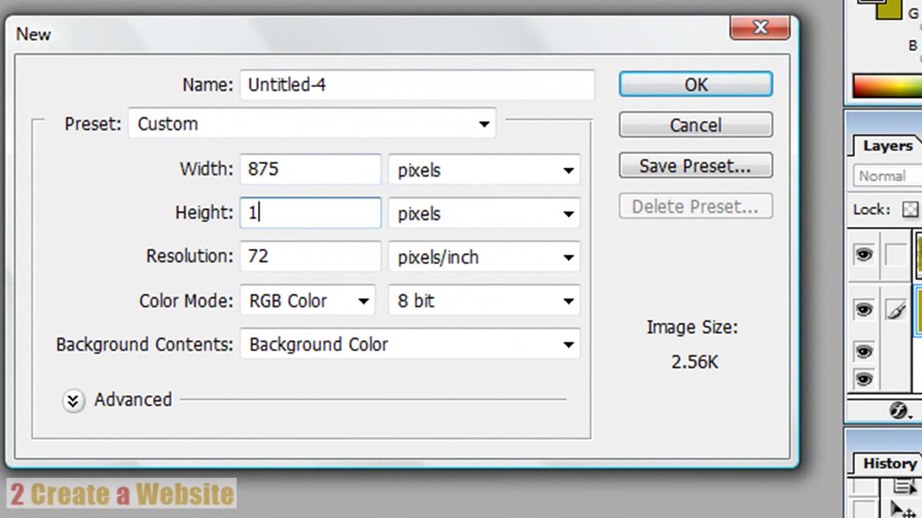
pyautogui.write('30')
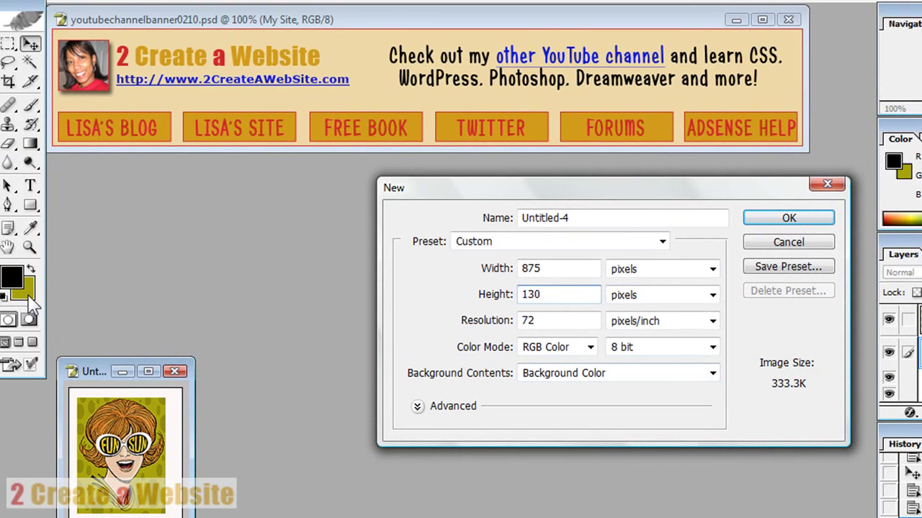
pyautogui.click(712, 373)
pyautogui.click(612, 373)
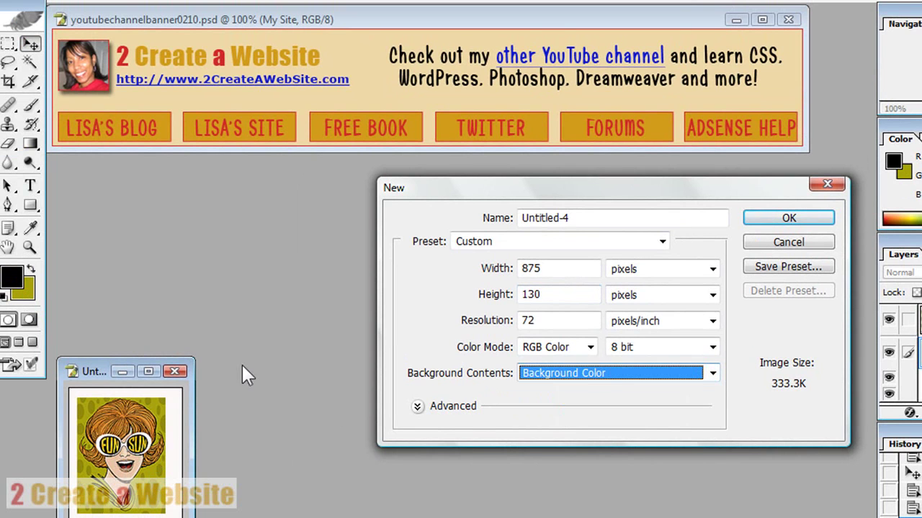
pyautogui.click(762, 222)
pyautogui.moveTo(451, 66); pyautogui.dragTo(475, 194)
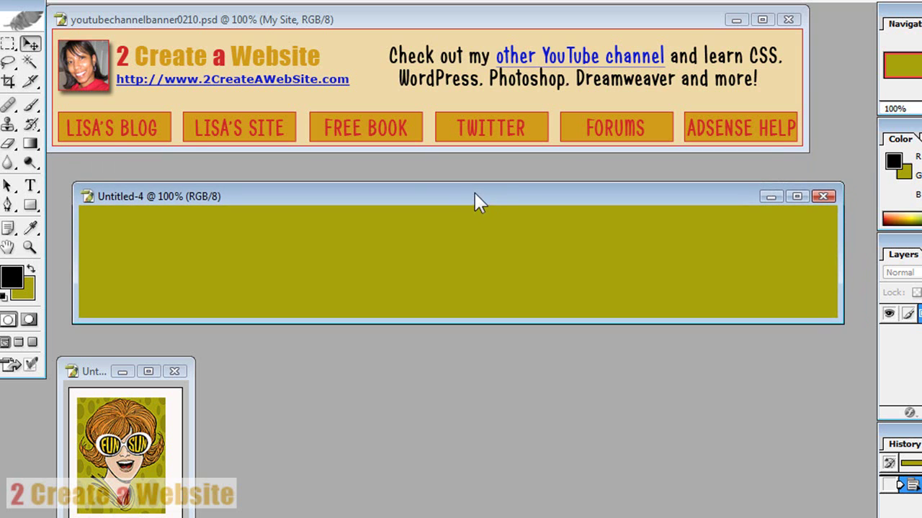
# Sample olive A8A20C from the cartoon image as the background colour.
pyautogui.click(25, 289)
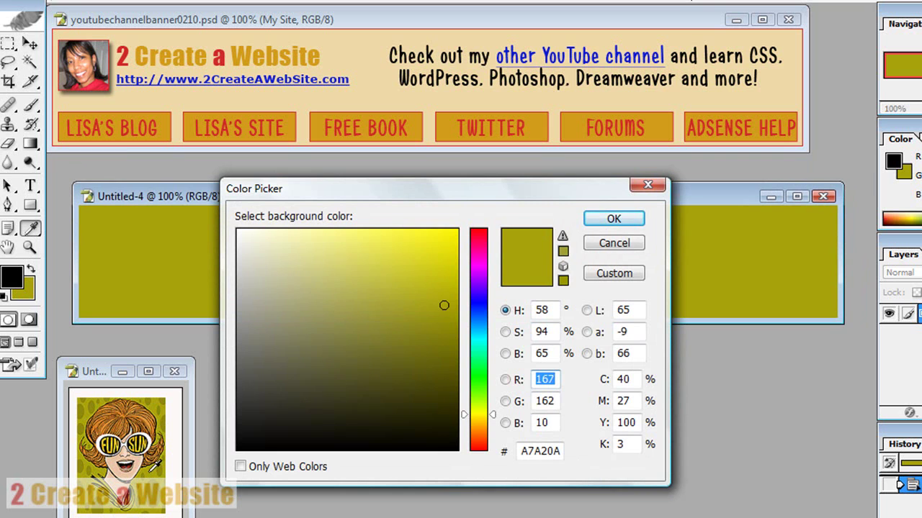
pyautogui.click(151, 490)
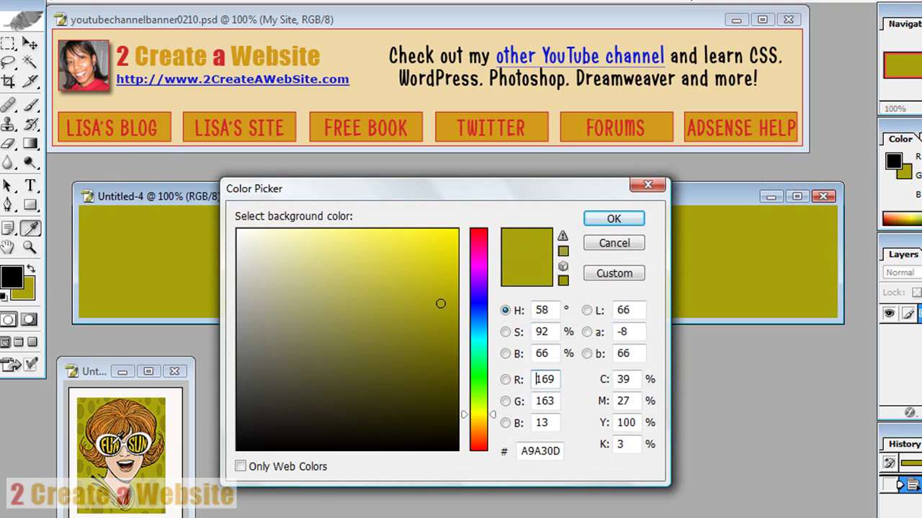
pyautogui.click(117, 436)
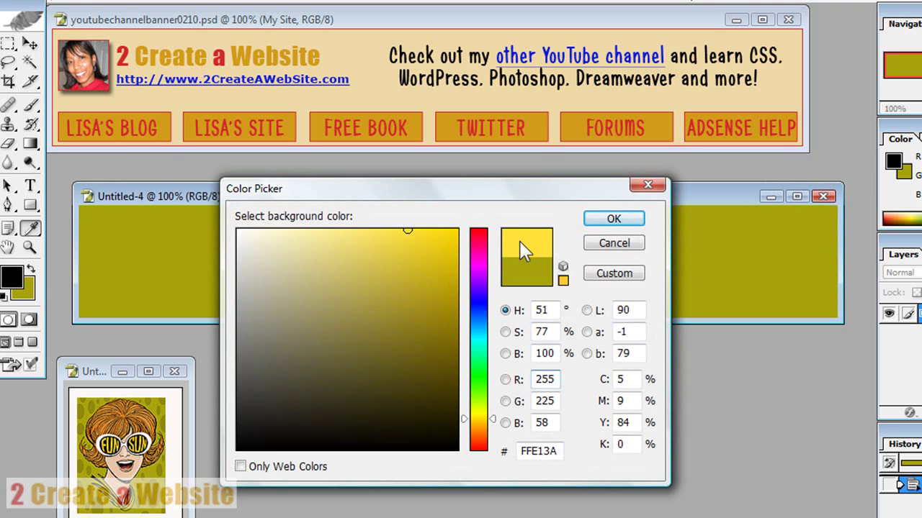
pyautogui.click(155, 470)
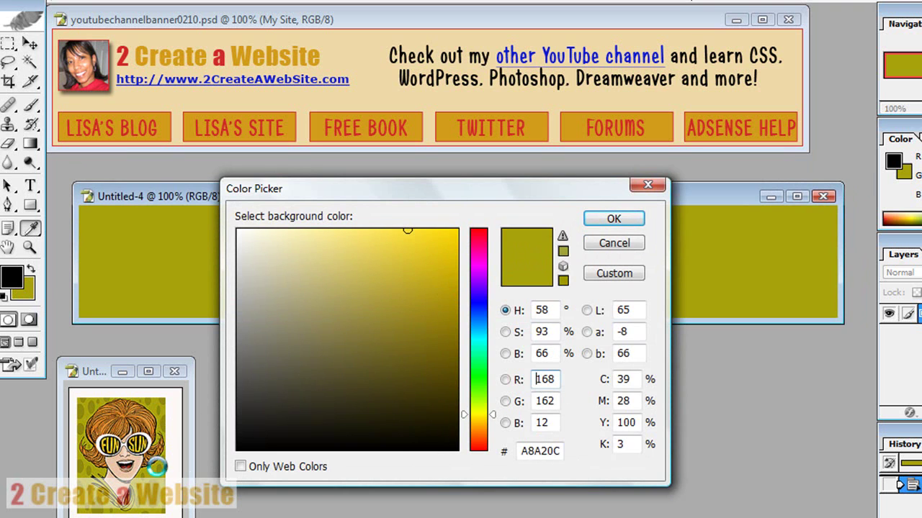
pyautogui.click(612, 218)
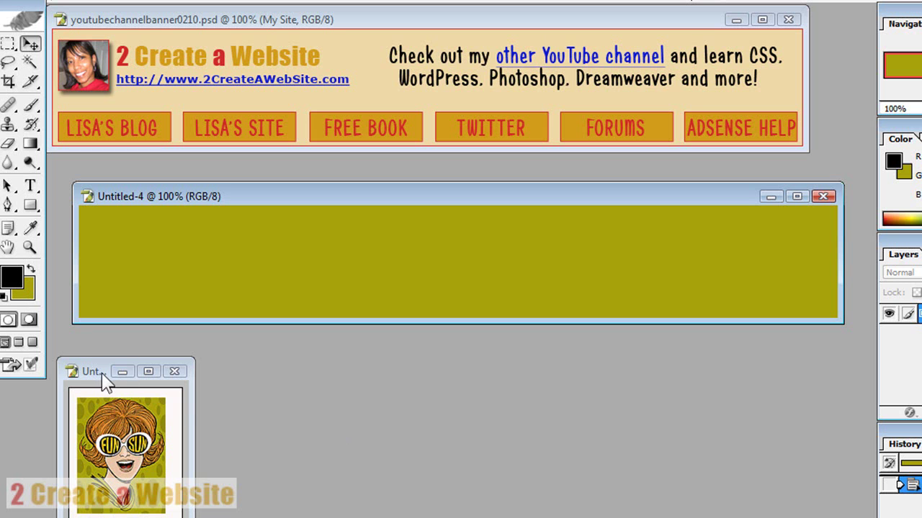
# Drag the cartoon woman layer with the Move tool into the left end of the Untitled-4 banner.
pyautogui.moveTo(96, 374); pyautogui.dragTo(118, 368)
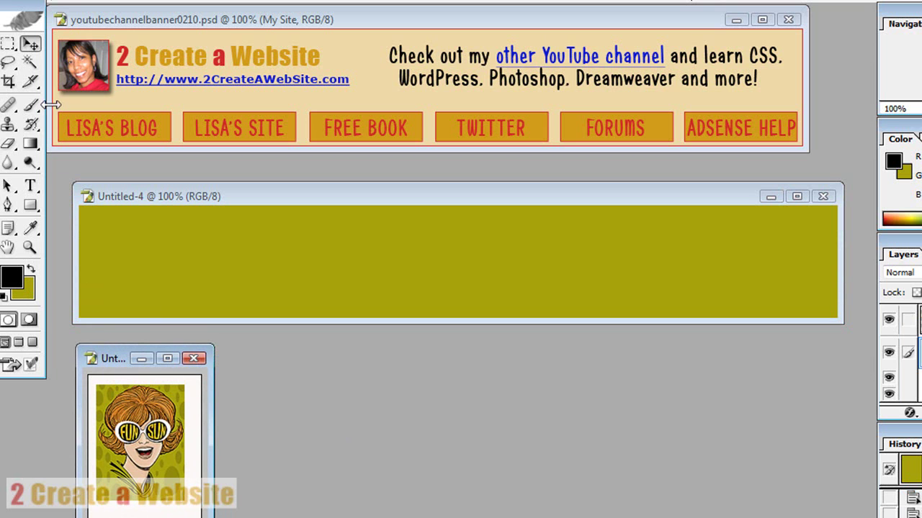
pyautogui.click(31, 45)
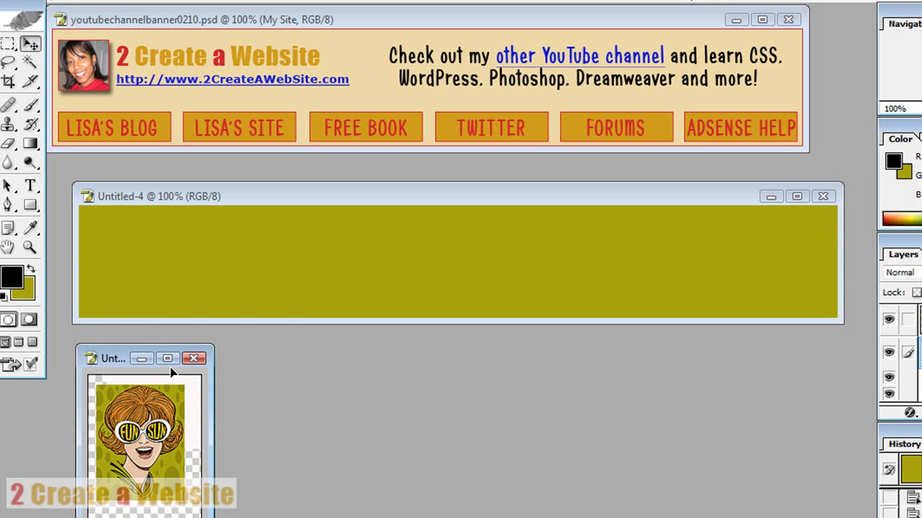
pyautogui.click(144, 448)
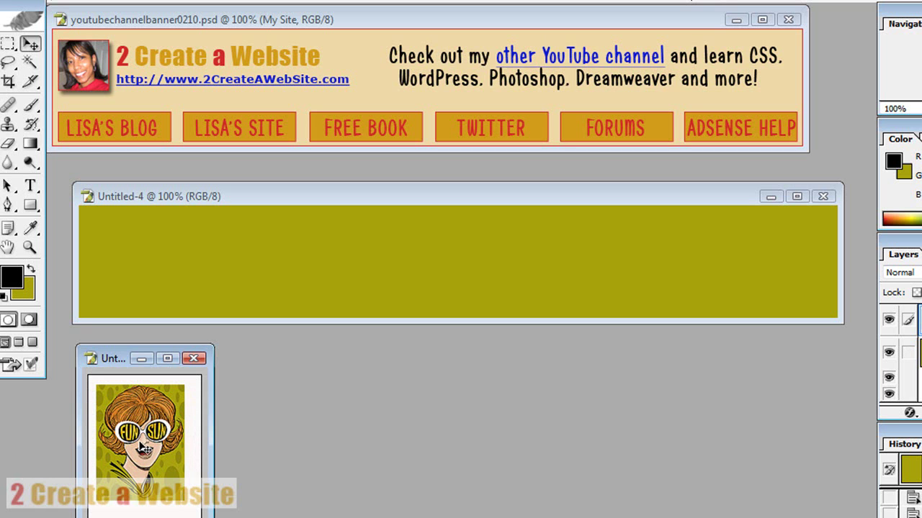
pyautogui.moveTo(144, 450); pyautogui.dragTo(133, 285)
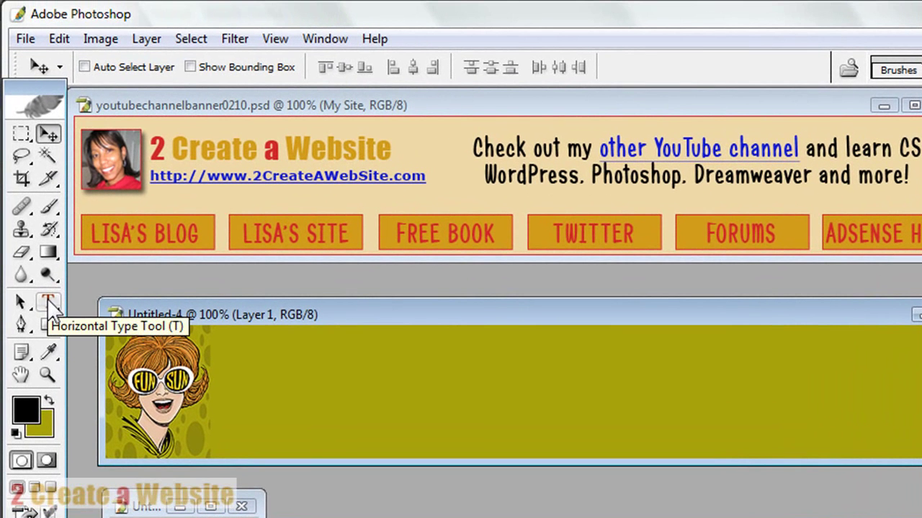
# Add the 'YourSite.com' text layer and move it down beside the cartoon face.
pyautogui.click(47, 298)
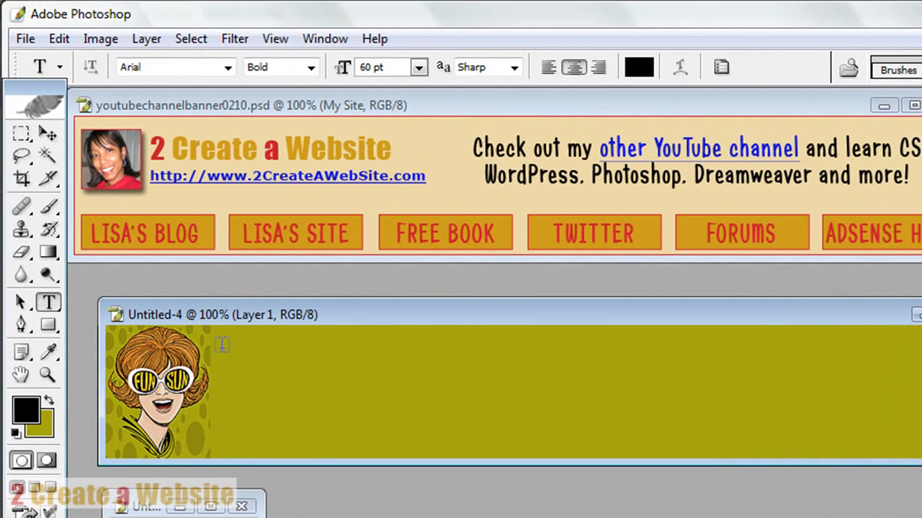
pyautogui.click(280, 354)
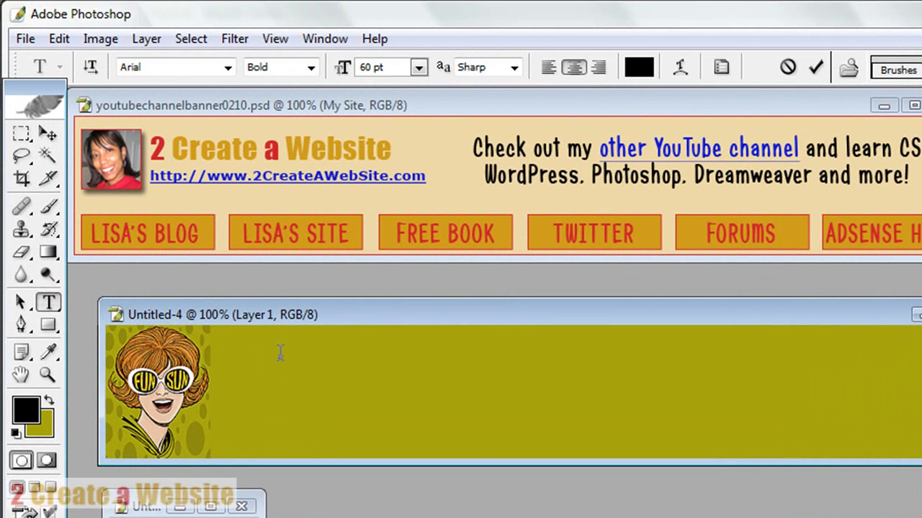
pyautogui.write('Your')
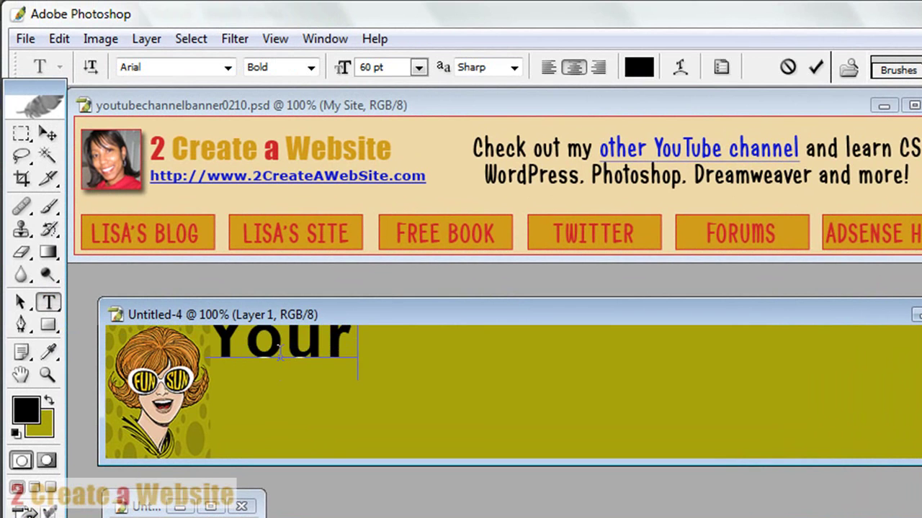
pyautogui.write('Site.com,')
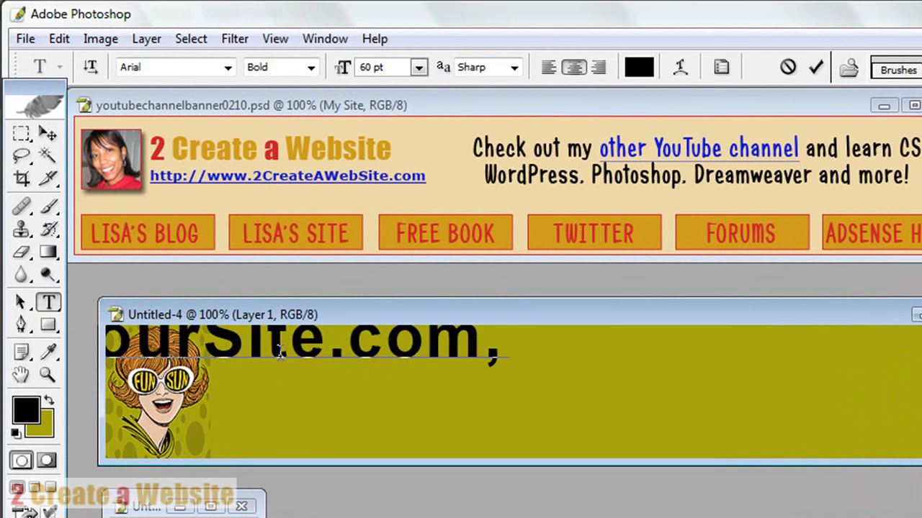
pyautogui.press('BackSpace')
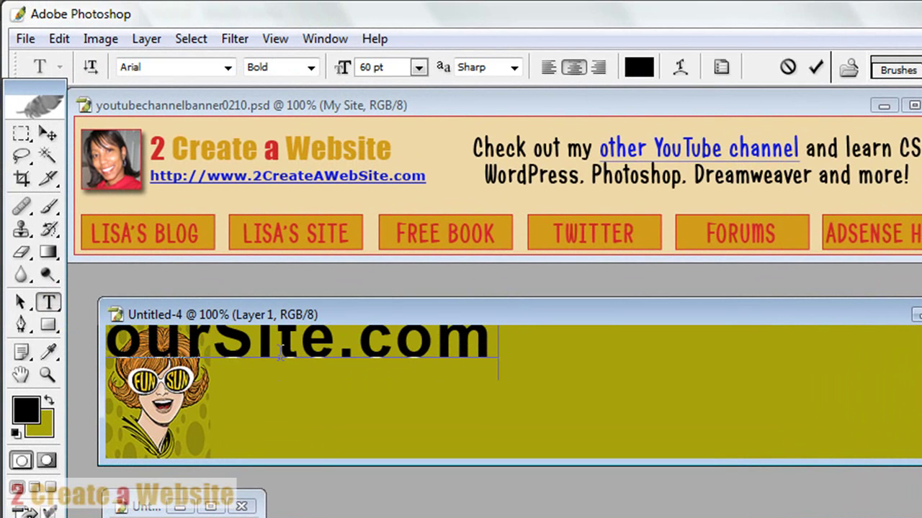
pyautogui.click(818, 65)
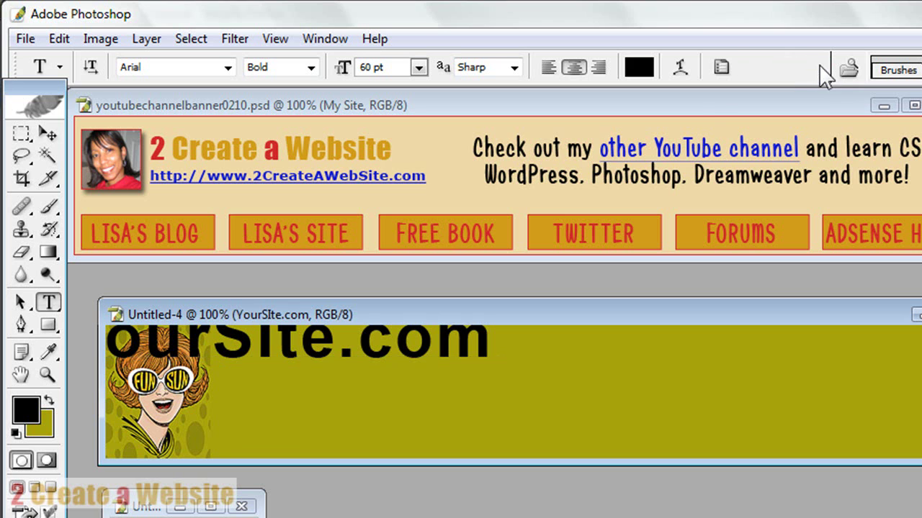
pyautogui.click(48, 134)
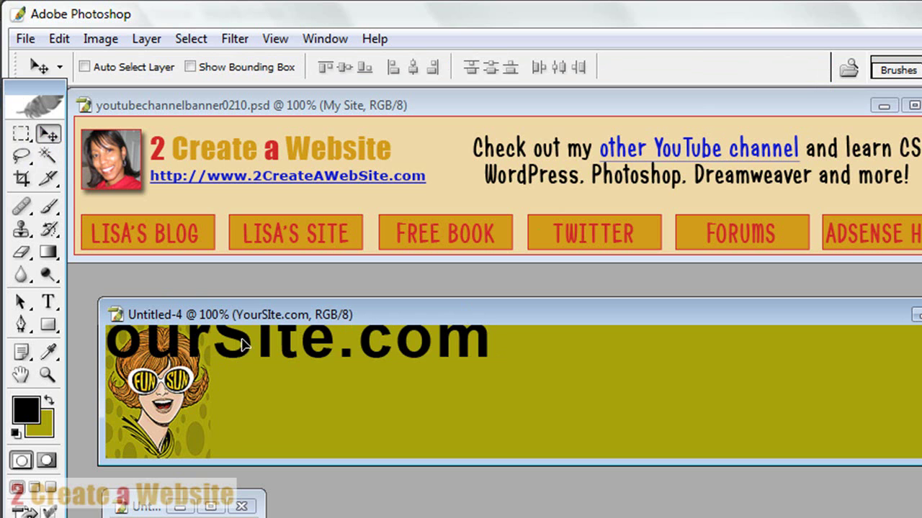
pyautogui.moveTo(241, 343); pyautogui.dragTo(381, 364)
# Replace the capital I with a lowercase i so the title reads 'YourSite.com'.
pyautogui.click(51, 303)
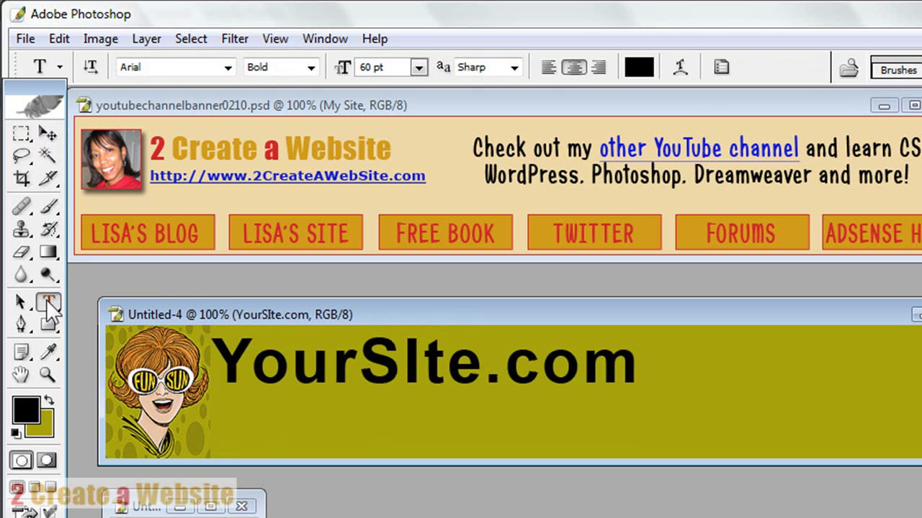
pyautogui.click(421, 358)
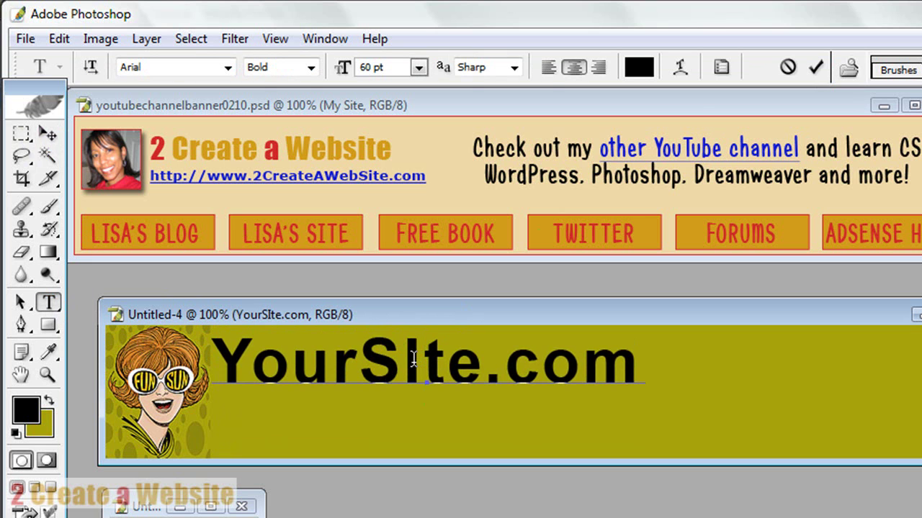
pyautogui.press('BackSpace')
pyautogui.write('i')
pyautogui.click(815, 66)
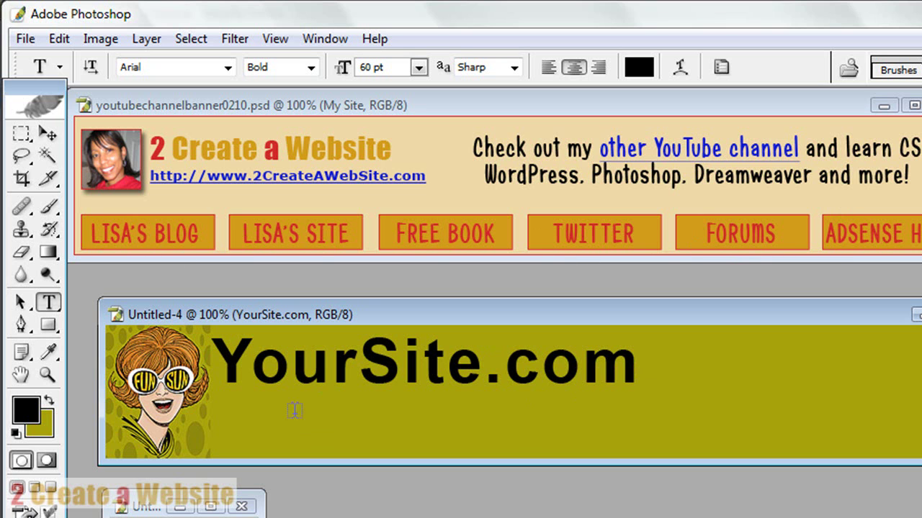
# Draw a rectangle below the YourSite.com text with the Rectangle Tool.
pyautogui.click(49, 327)
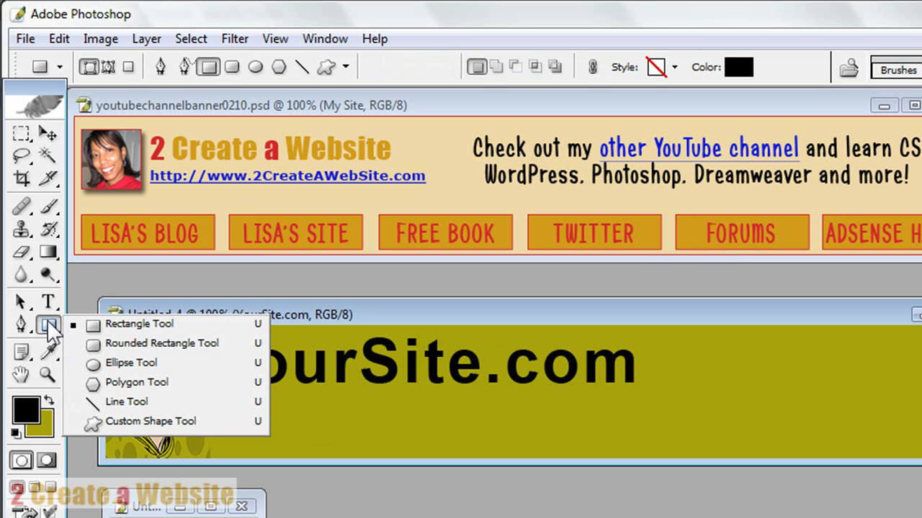
pyautogui.click(130, 326)
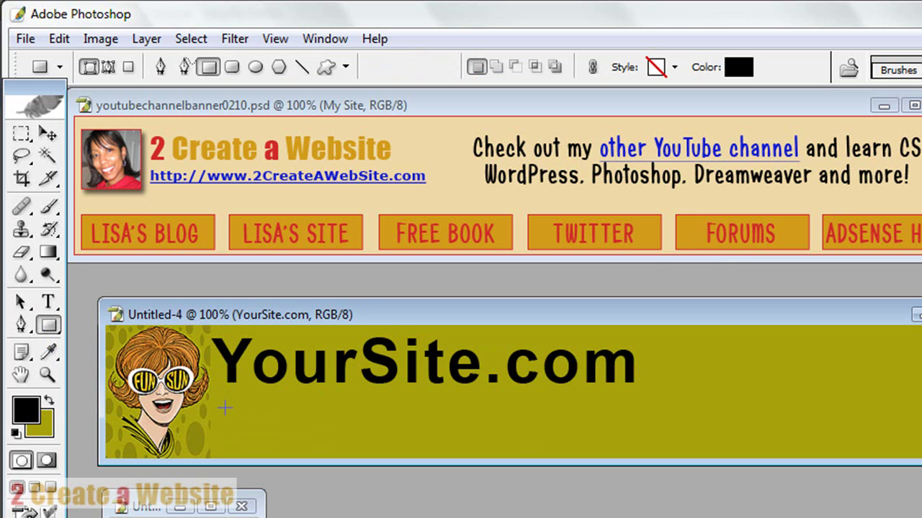
pyautogui.moveTo(224, 408); pyautogui.dragTo(416, 451)
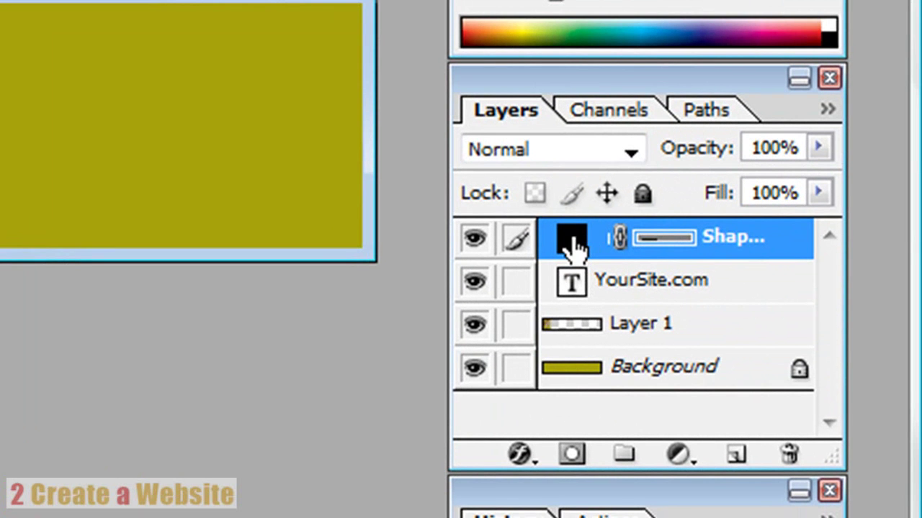
# Give the Shape 1 layer a yellow F6FF00 Color Overlay in Blending Options.
pyautogui.rightClick(573, 241)
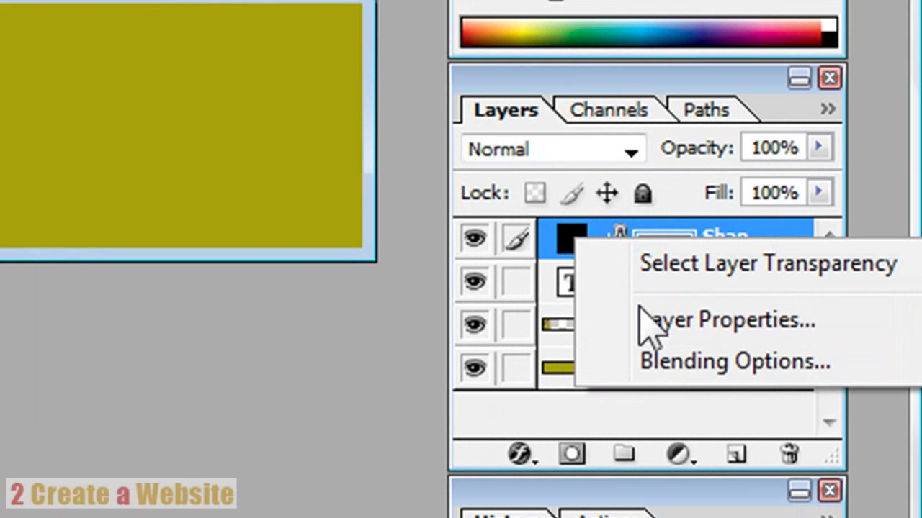
pyautogui.click(666, 366)
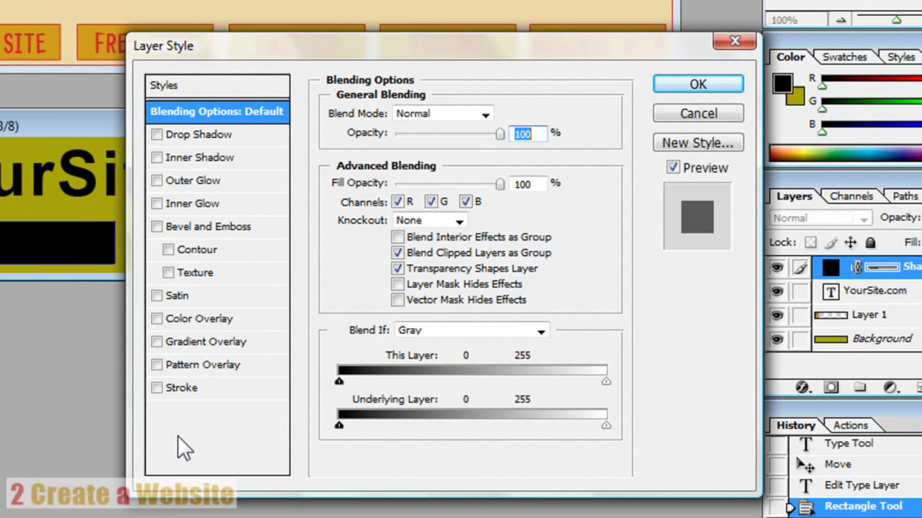
pyautogui.click(157, 318)
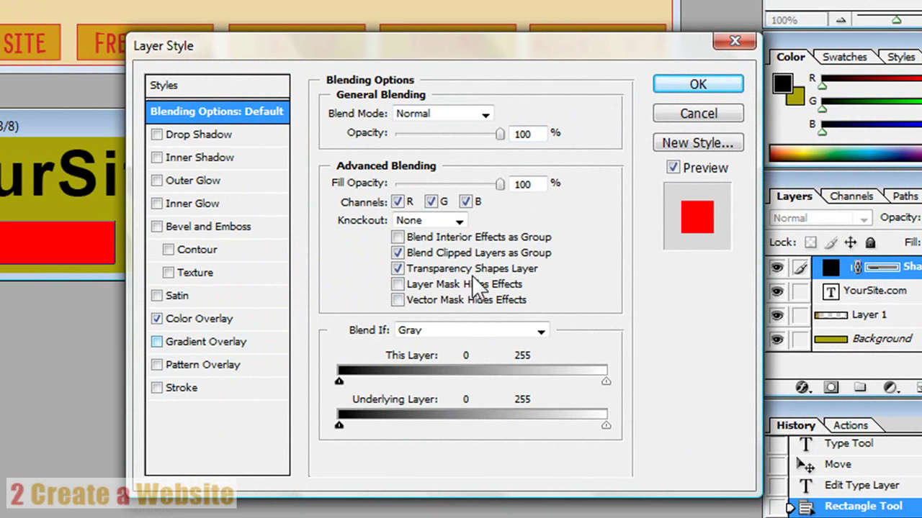
pyautogui.click(204, 319)
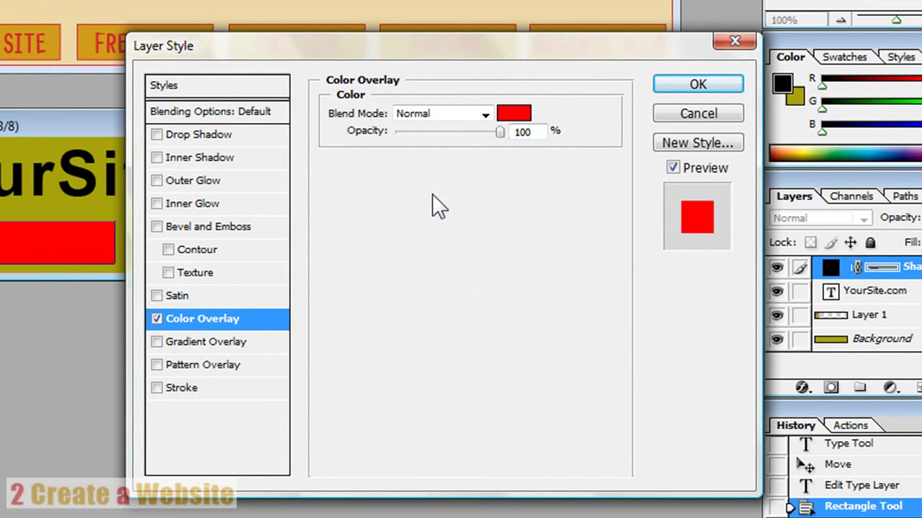
pyautogui.click(515, 115)
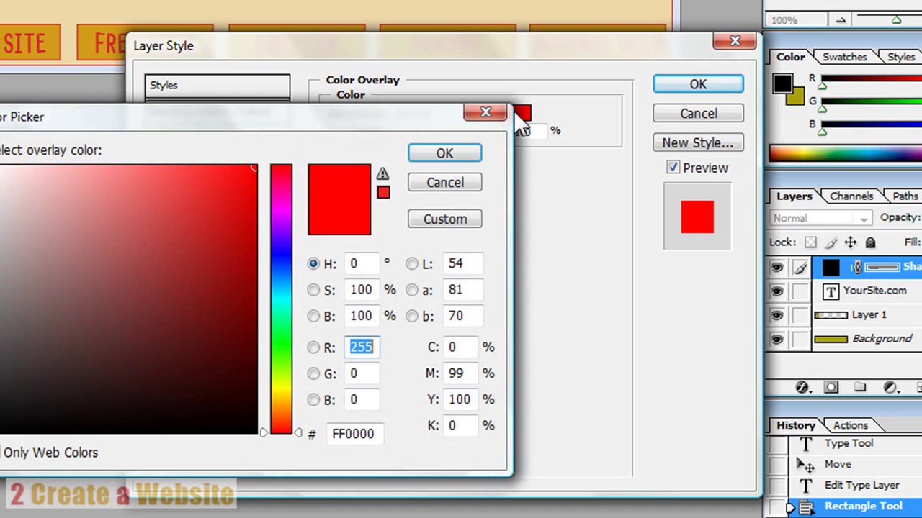
pyautogui.click(287, 388)
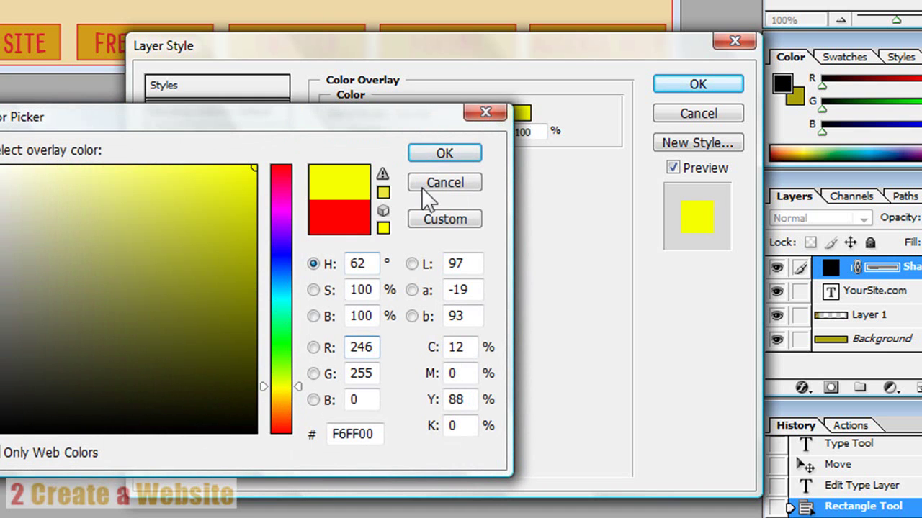
pyautogui.click(458, 160)
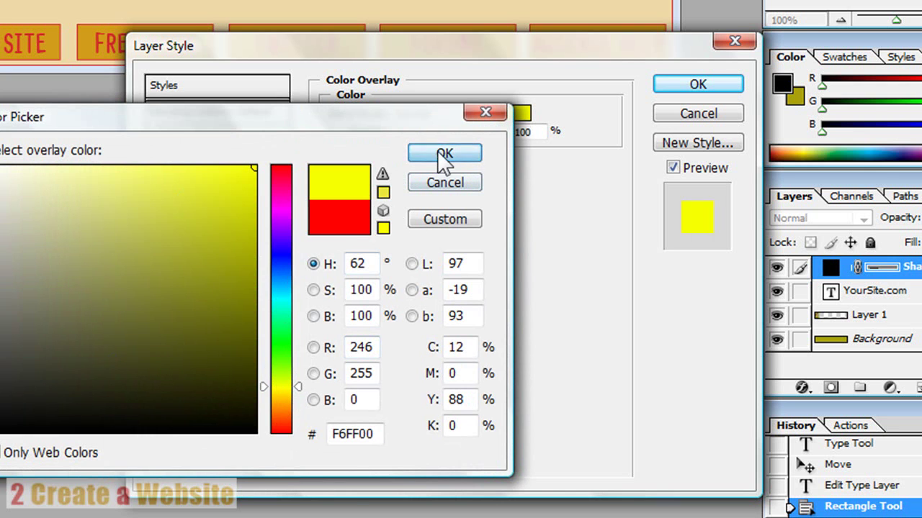
pyautogui.click(444, 155)
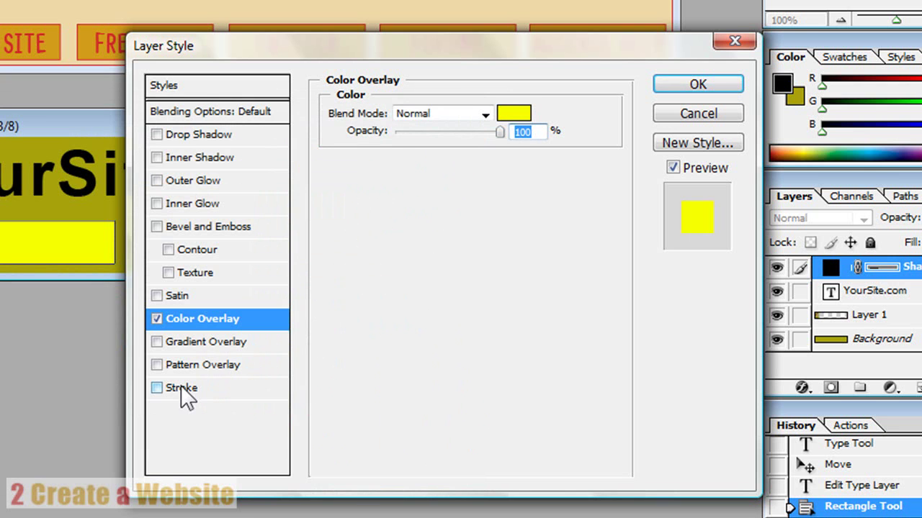
# Add a 1 px black Inside Stroke to the rectangle and apply the layer styles.
pyautogui.click(160, 388)
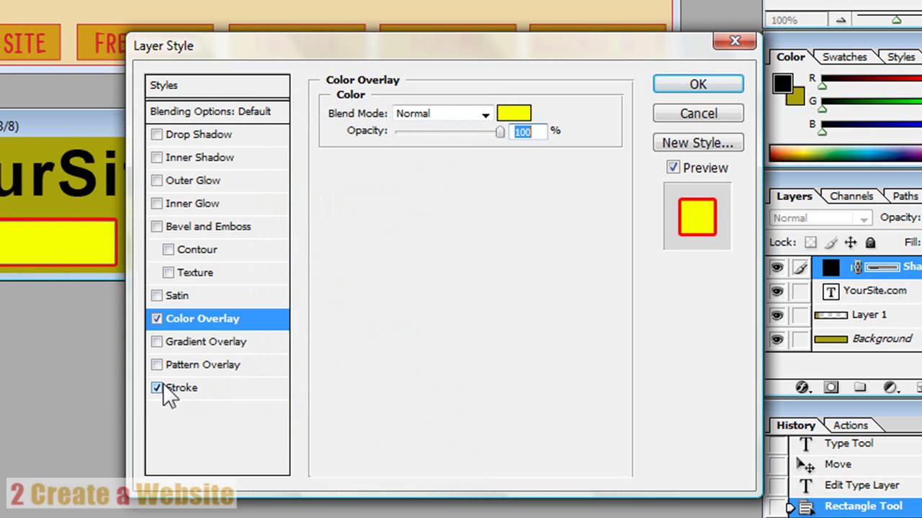
pyautogui.click(160, 389)
pyautogui.click(160, 389)
pyautogui.click(172, 391)
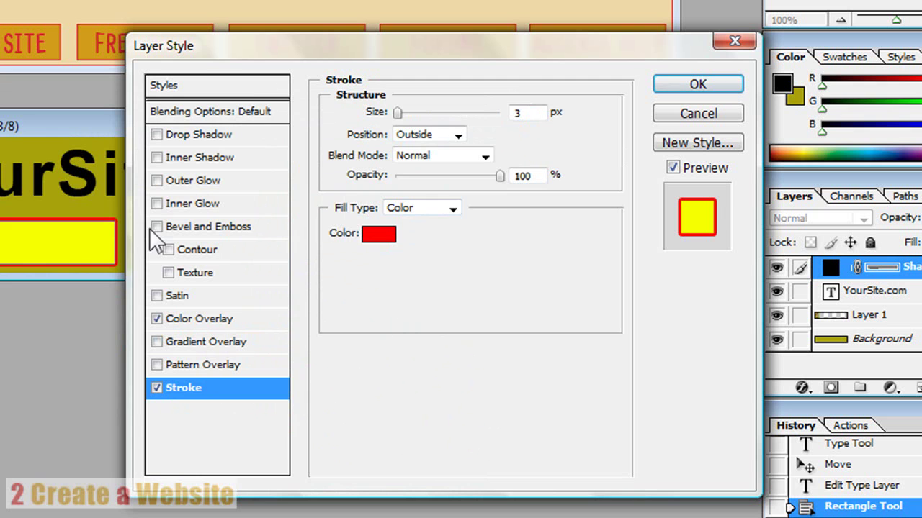
pyautogui.click(378, 243)
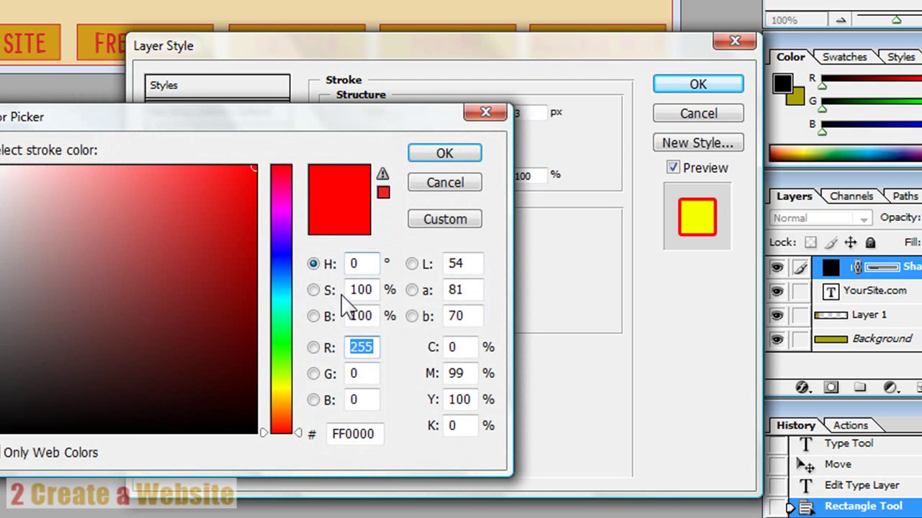
pyautogui.click(2, 430)
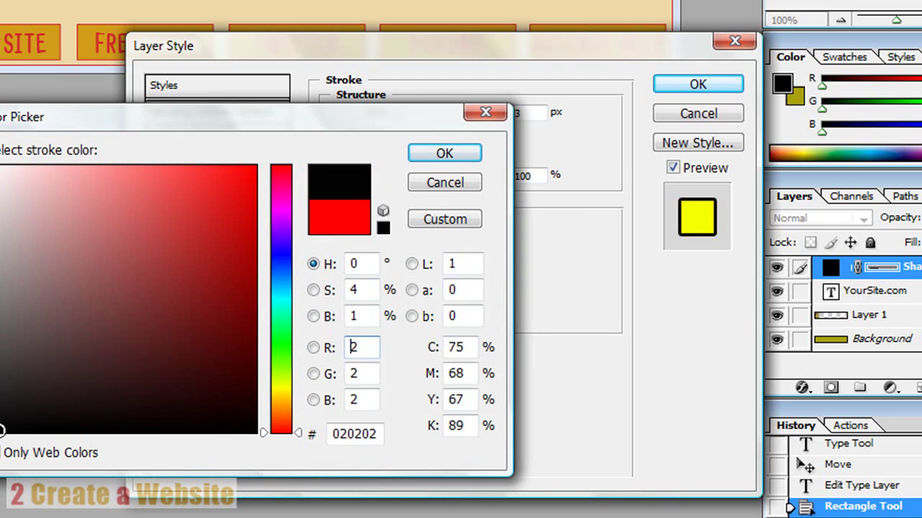
pyautogui.click(432, 153)
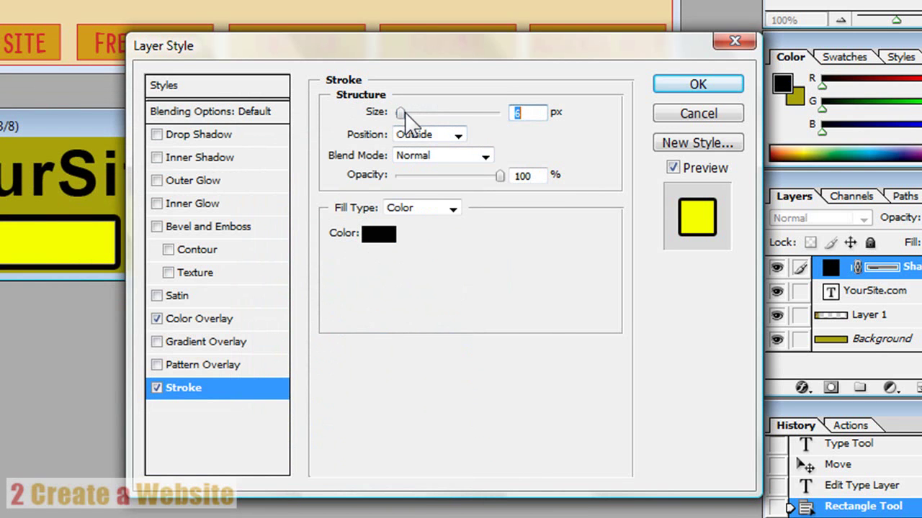
pyautogui.moveTo(405, 113); pyautogui.dragTo(395, 113)
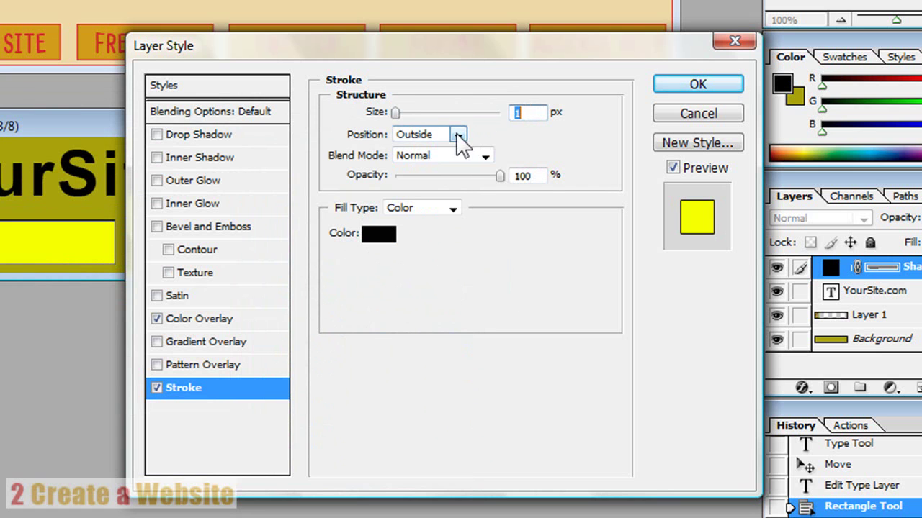
pyautogui.click(456, 135)
pyautogui.click(427, 160)
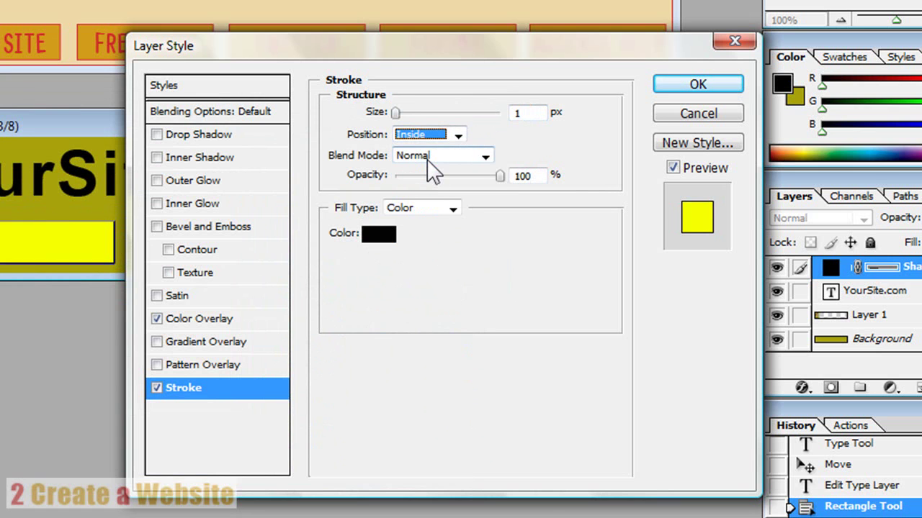
pyautogui.click(686, 87)
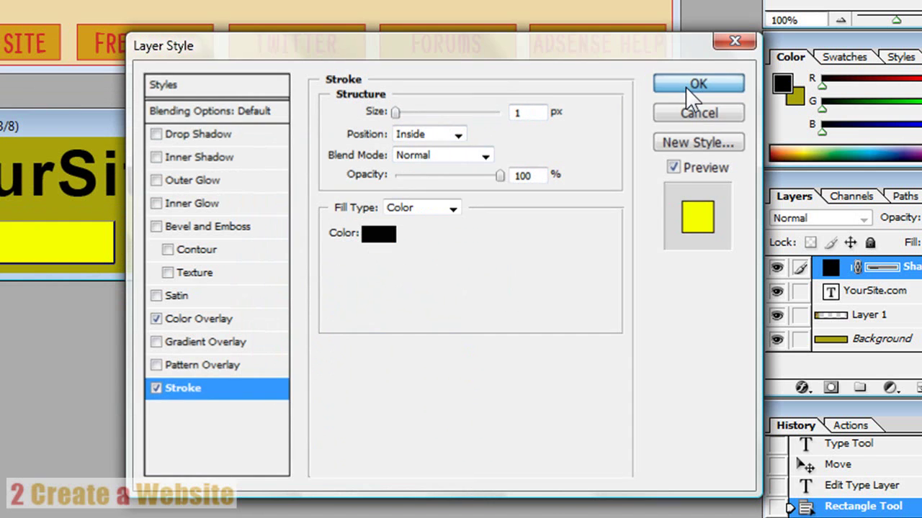
# Type 'Home' as new text beside the yellow rectangle.
pyautogui.scroll(-2, 903, 294)
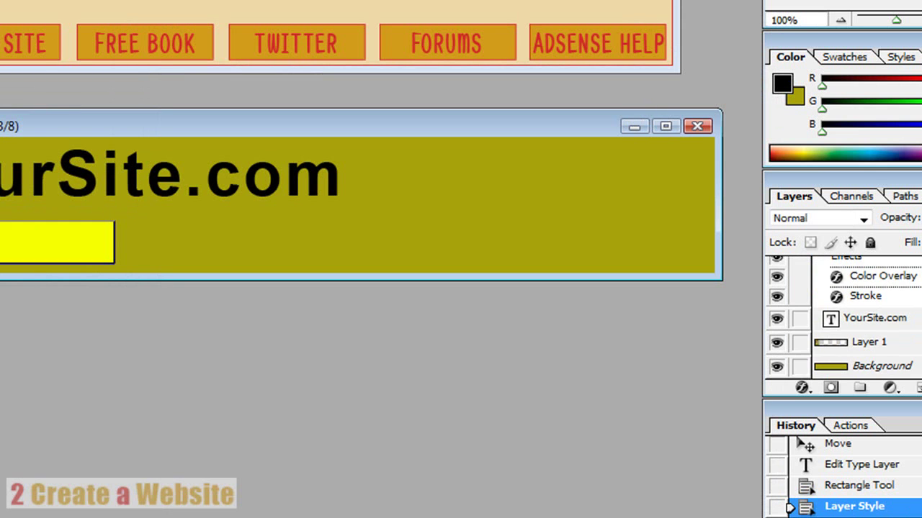
pyautogui.click(908, 365)
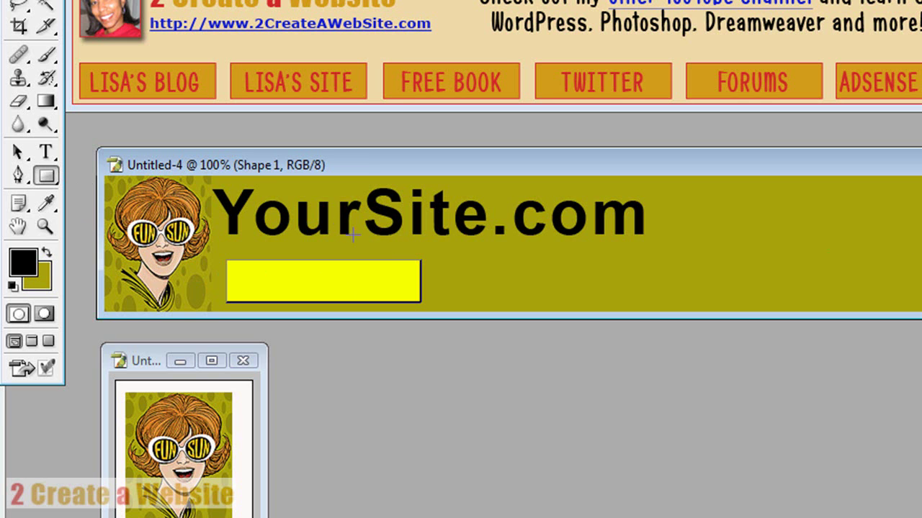
pyautogui.click(44, 150)
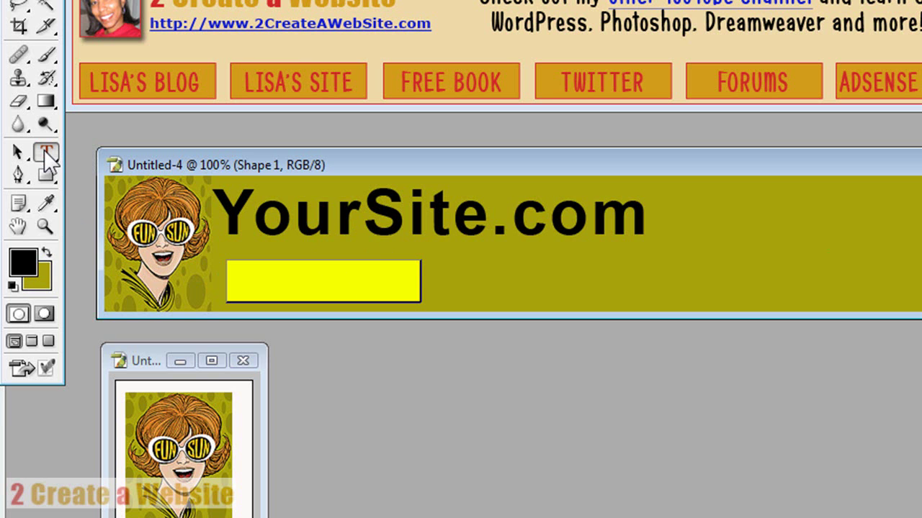
pyautogui.click(519, 274)
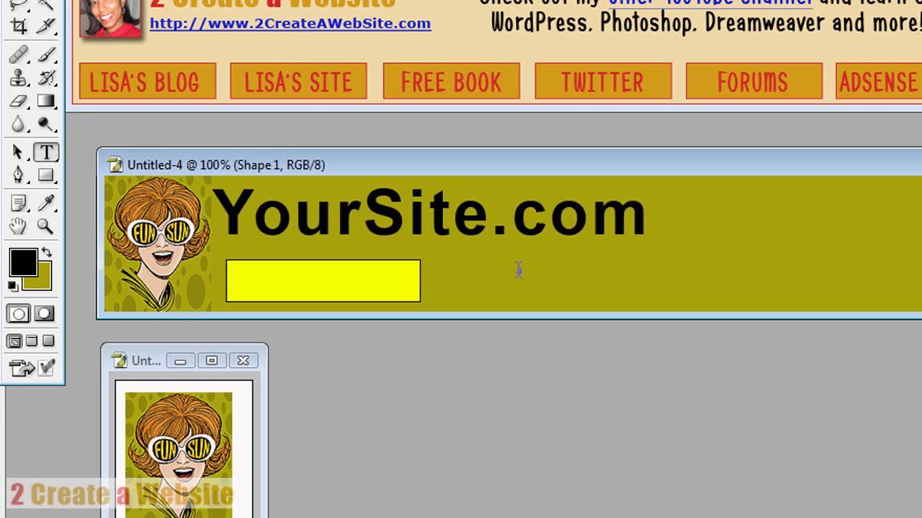
pyautogui.write('Home')
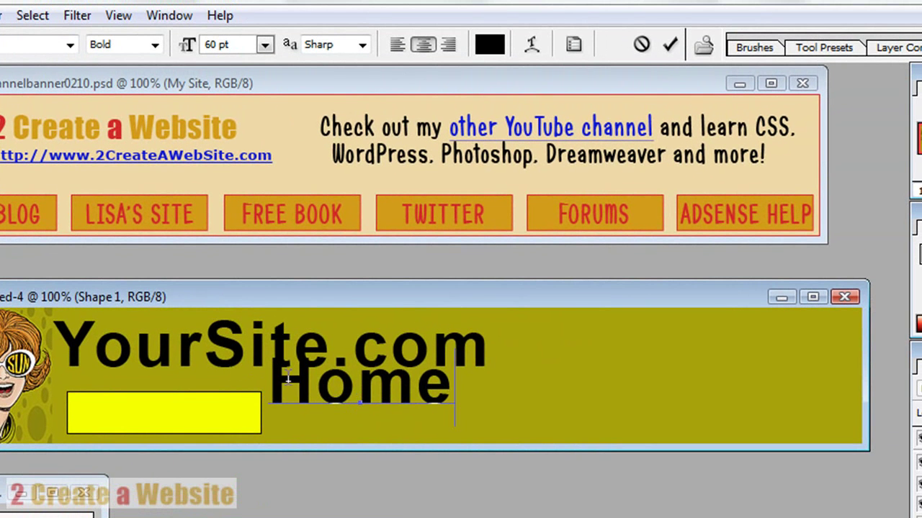
# Resize the Home text to 24 pt and commit it.
pyautogui.moveTo(271, 382); pyautogui.dragTo(490, 393)
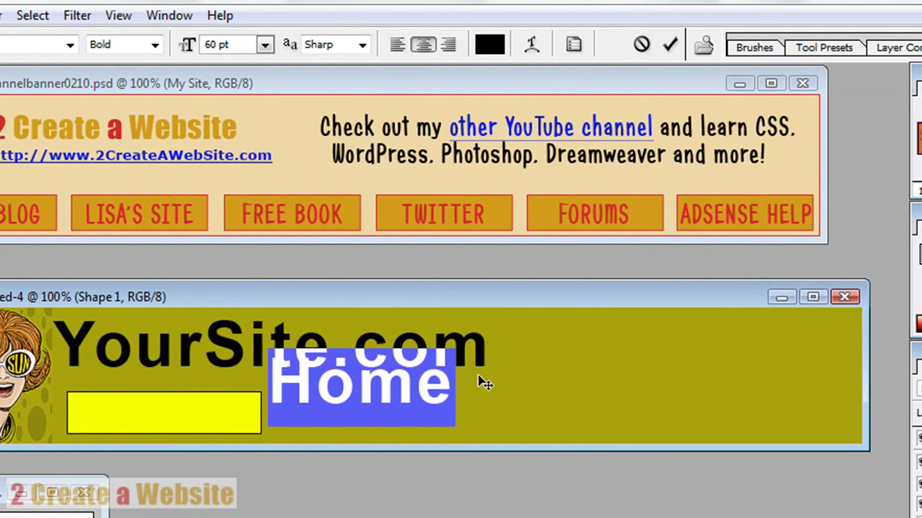
pyautogui.click(265, 45)
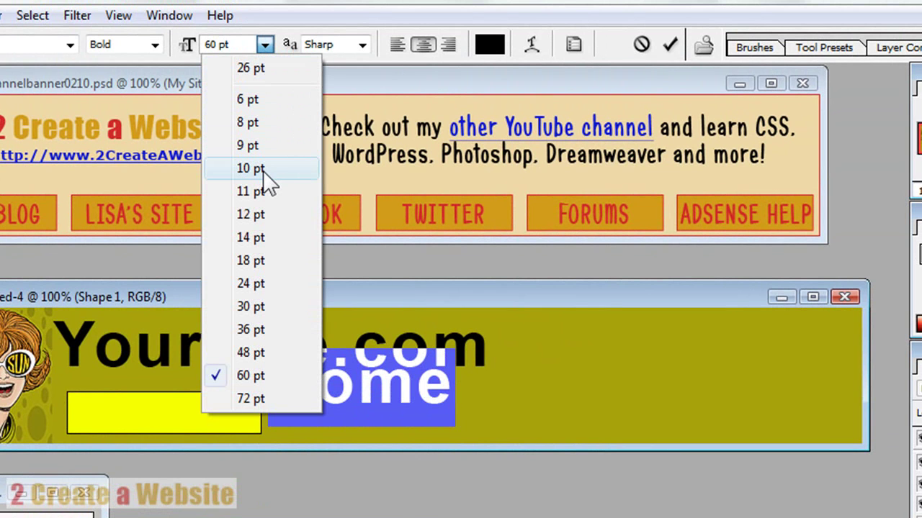
pyautogui.click(261, 215)
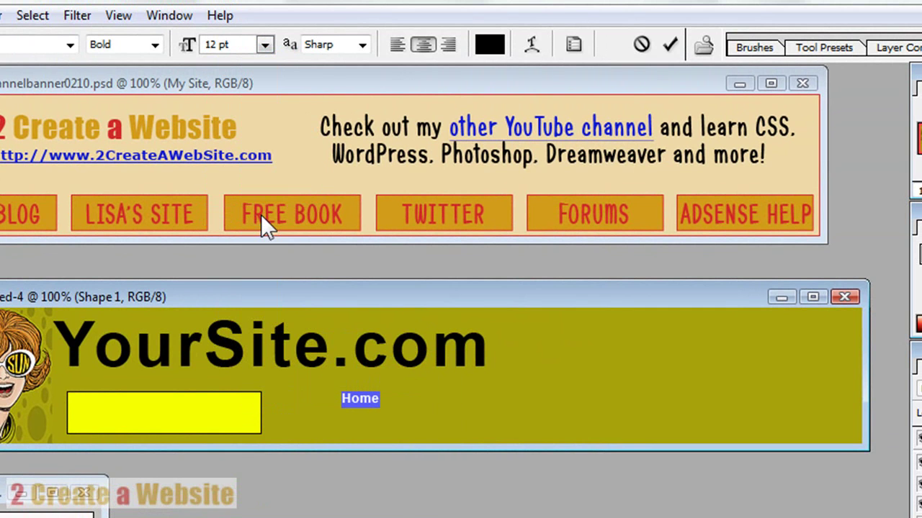
pyautogui.moveTo(216, 46); pyautogui.dragTo(208, 45)
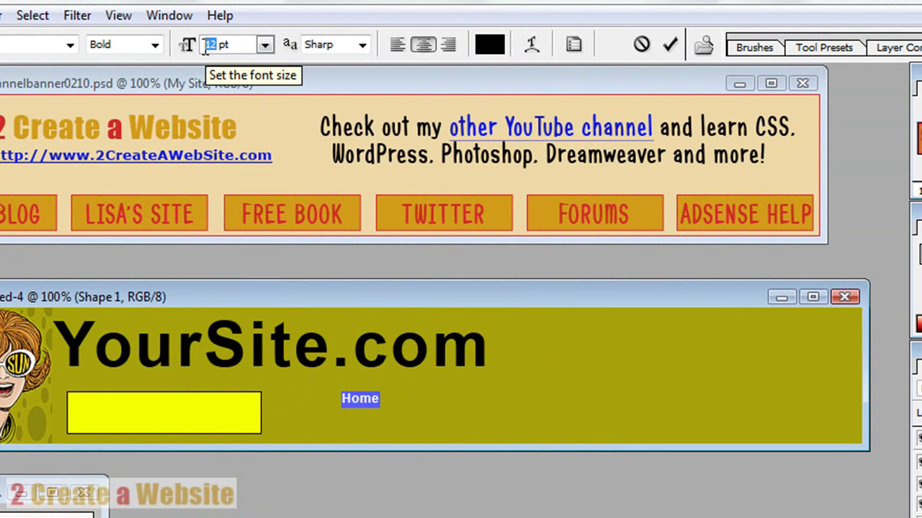
pyautogui.write('18')
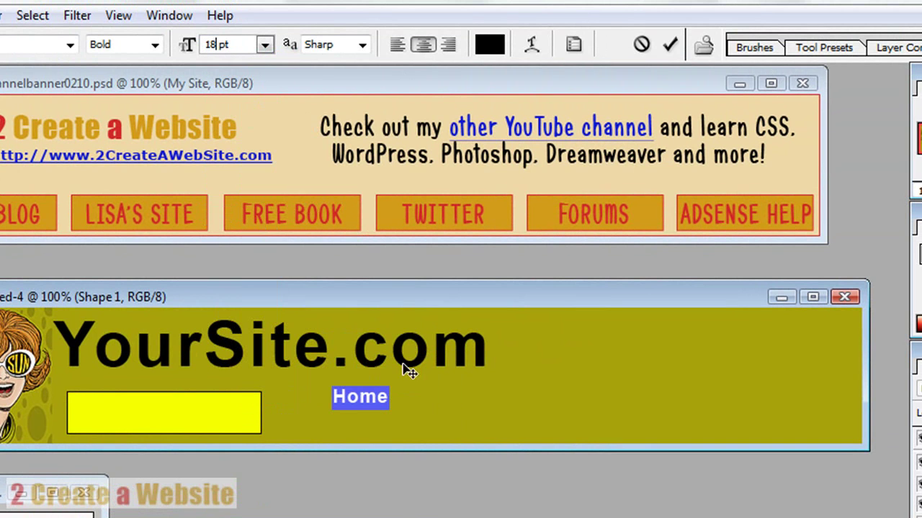
pyautogui.click(395, 397)
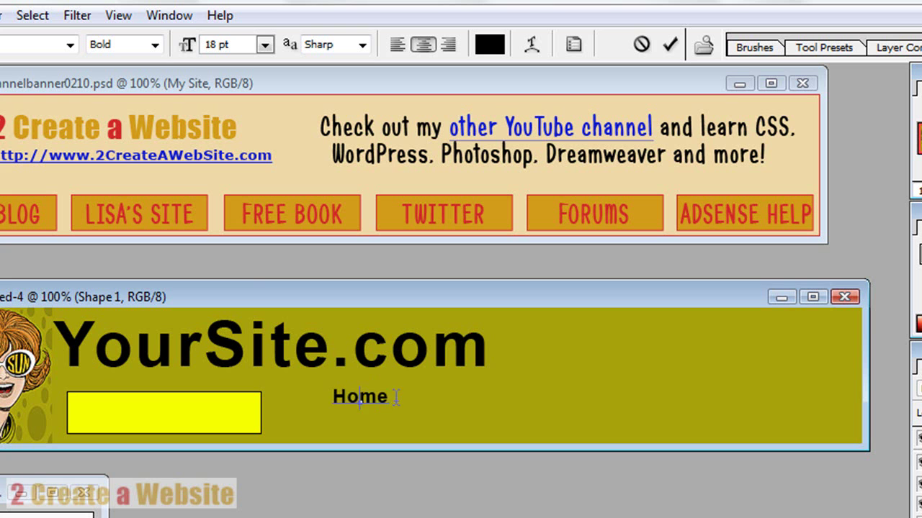
pyautogui.moveTo(395, 398); pyautogui.dragTo(327, 397)
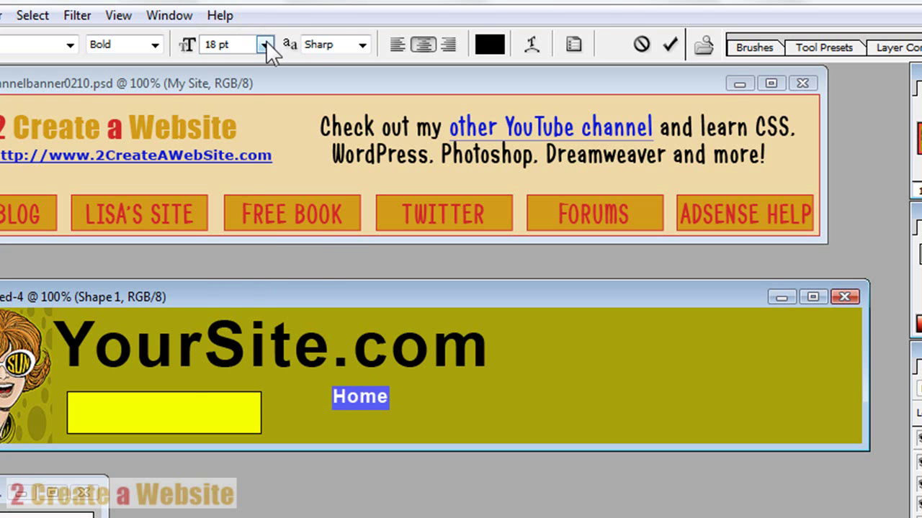
pyautogui.click(266, 43)
pyautogui.click(252, 283)
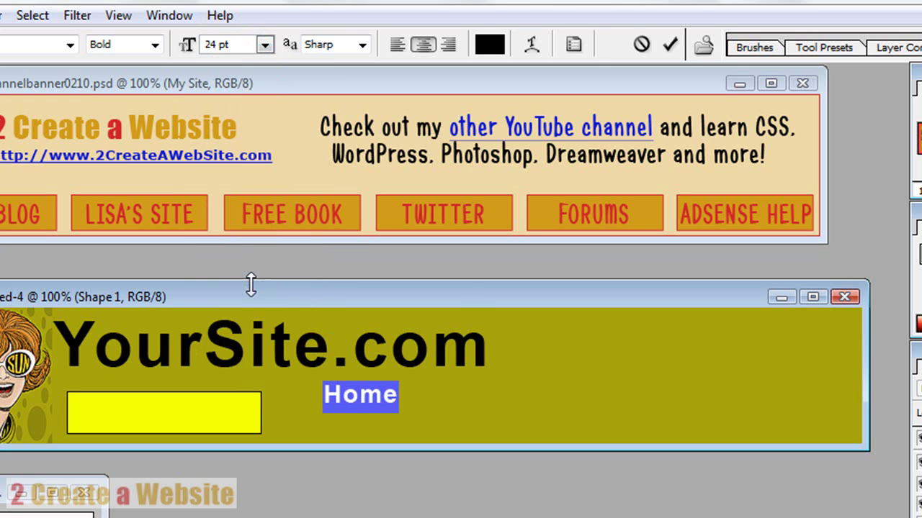
pyautogui.click(670, 45)
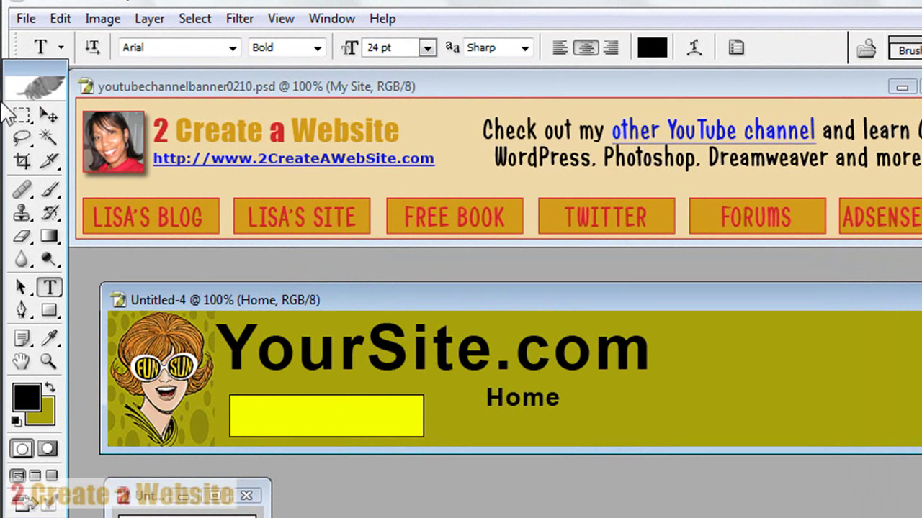
# Move the Home text into the yellow rectangle, then select the Shape 1 layer.
pyautogui.click(50, 115)
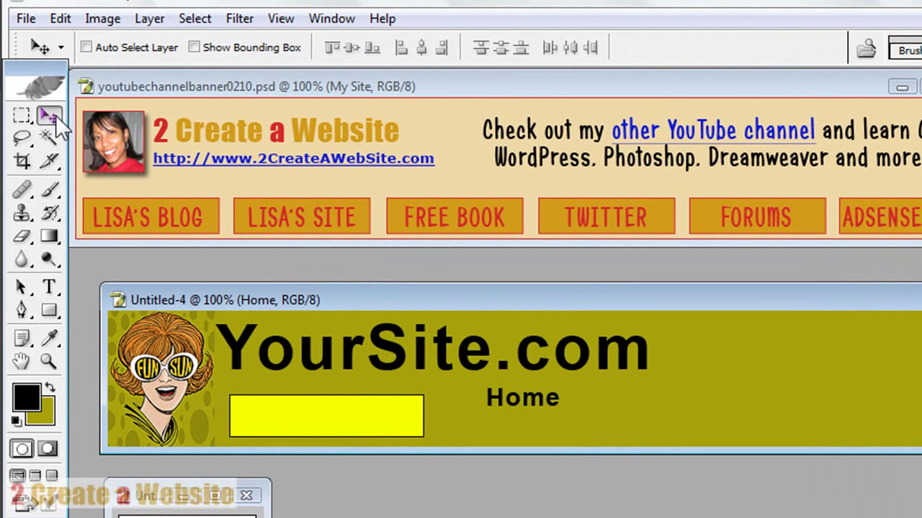
pyautogui.moveTo(532, 404); pyautogui.dragTo(336, 415)
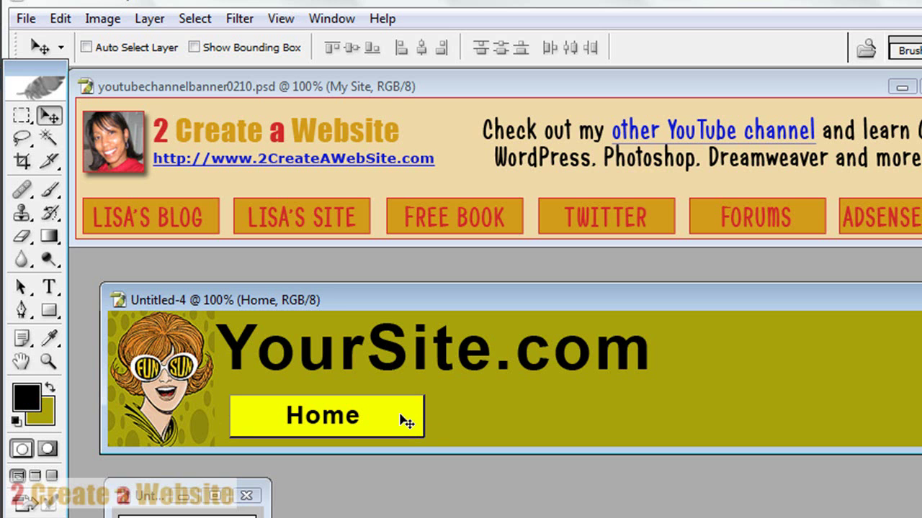
pyautogui.keyDown('ctrl'); pyautogui.click(406, 422); pyautogui.keyUp('ctrl')
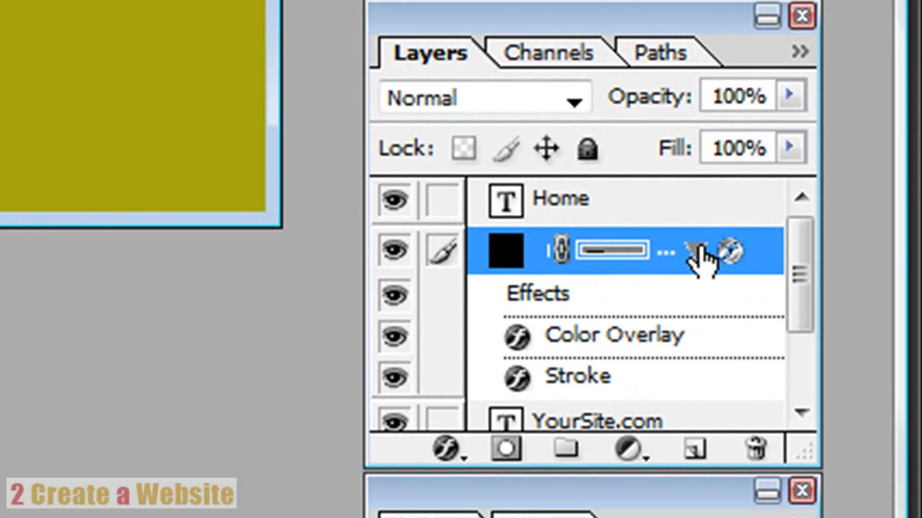
# Duplicate the Shape 1 button layer.
pyautogui.click(697, 252)
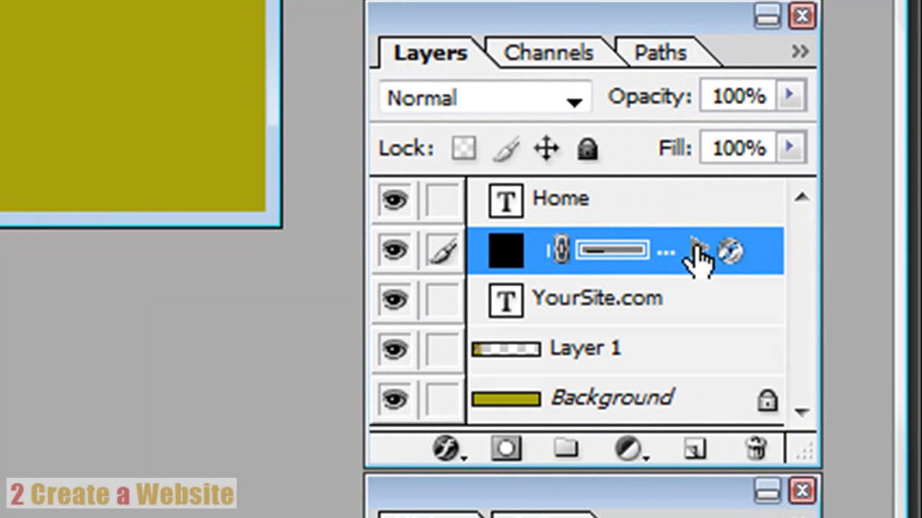
pyautogui.rightClick(697, 256)
pyautogui.click(767, 400)
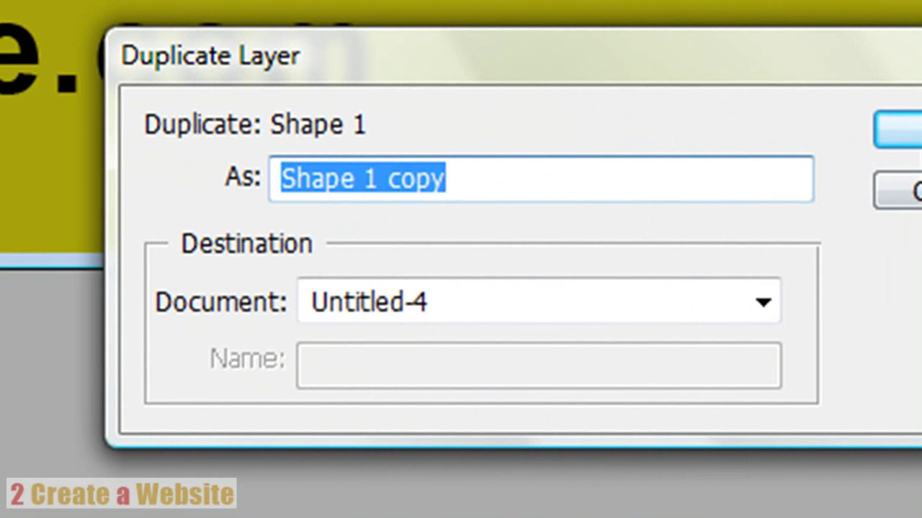
pyautogui.click(897, 129)
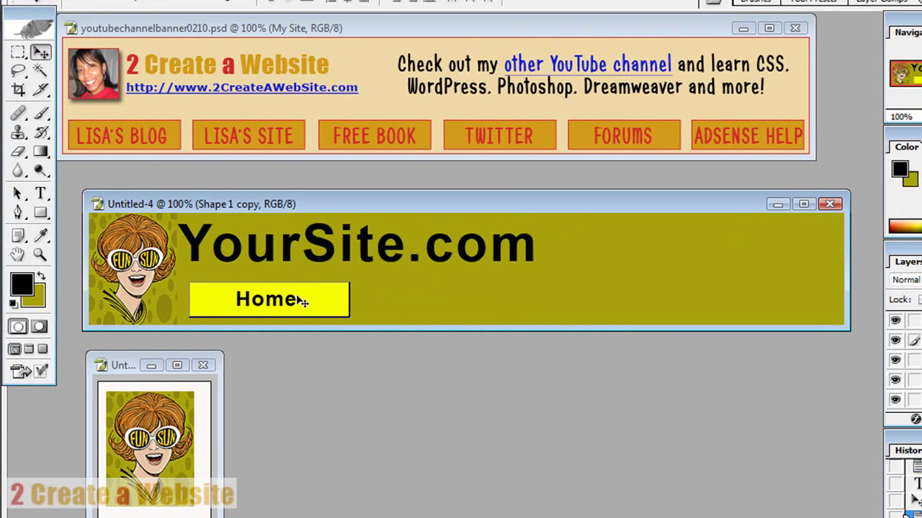
# Position the Shape 1 copy just right of the Home button.
pyautogui.moveTo(315, 305); pyautogui.dragTo(487, 303)
pyautogui.press('Right')
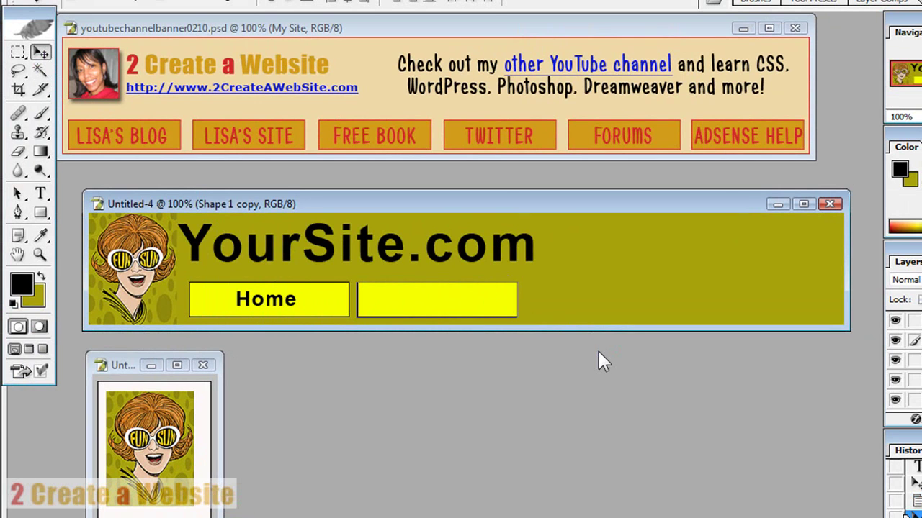
pyautogui.press('Left')
pyautogui.press('Left')
pyautogui.press('Left')
pyautogui.press('Left')
pyautogui.press('Right')
pyautogui.press('Right')
pyautogui.press('Right')
pyautogui.press('Right')
pyautogui.hotkey('ctrl', '0')
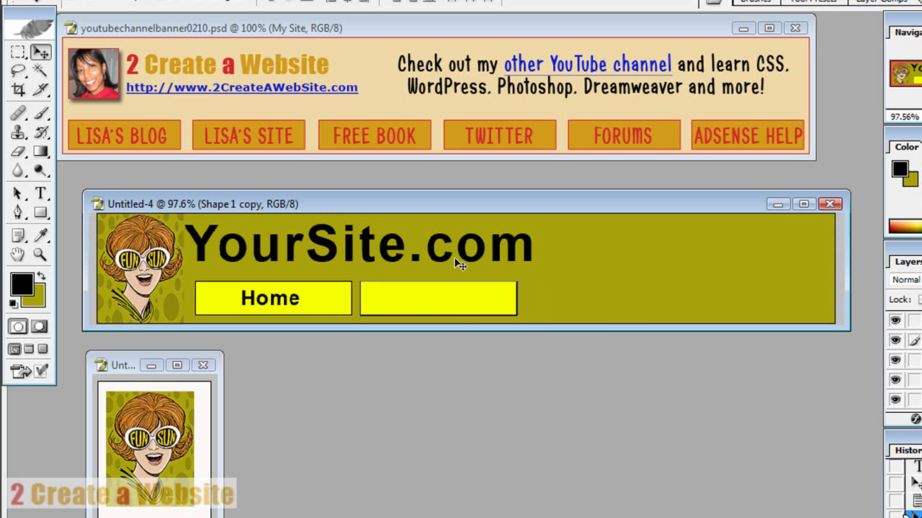
pyautogui.scroll(-1, 453, 257)
pyautogui.scroll(2, 448, 247)
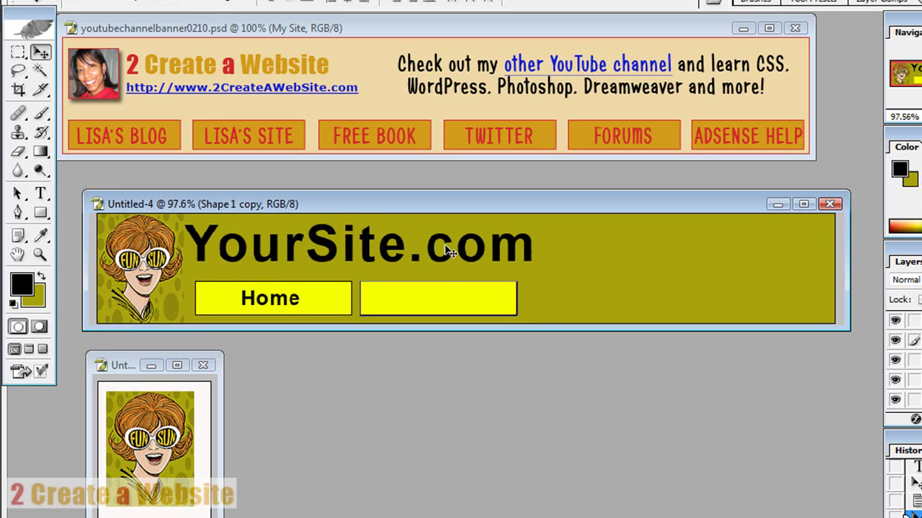
# Save a PNG copy of the banner named 'channelbanner' with no interlacing.
pyautogui.click(29, 3)
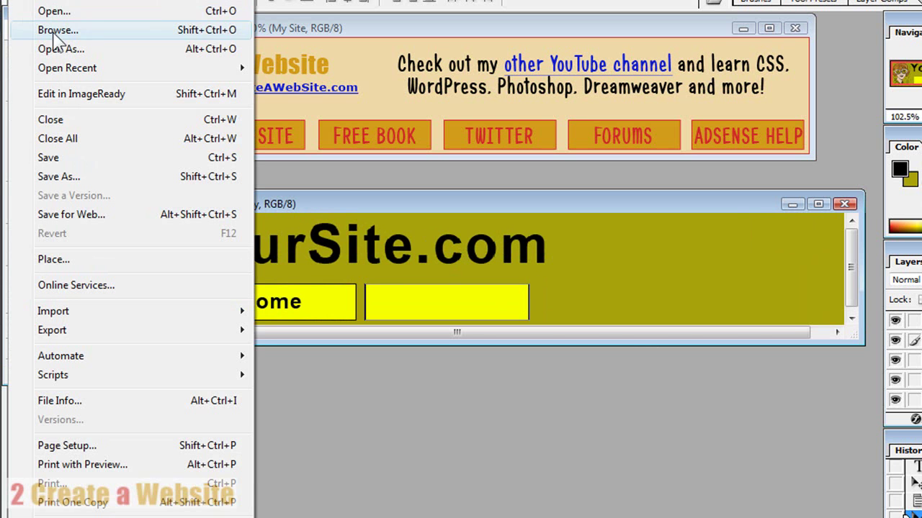
pyautogui.click(88, 178)
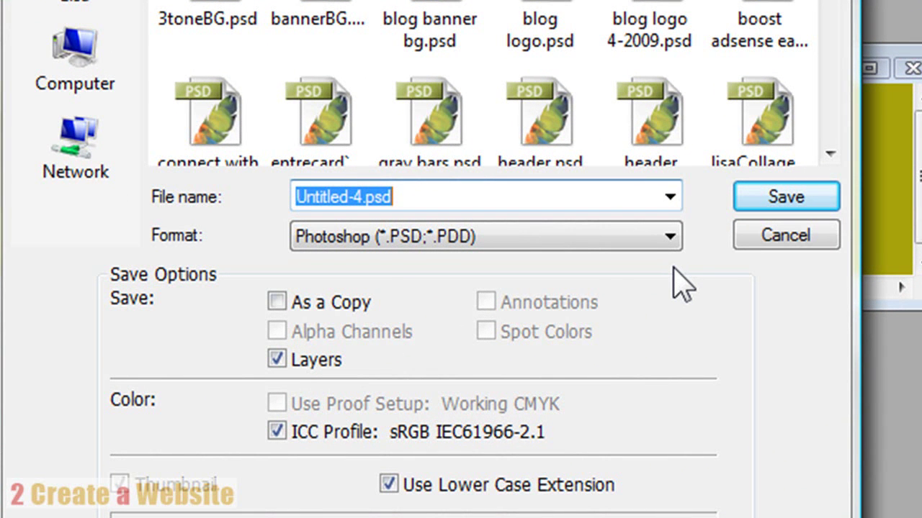
pyautogui.click(671, 239)
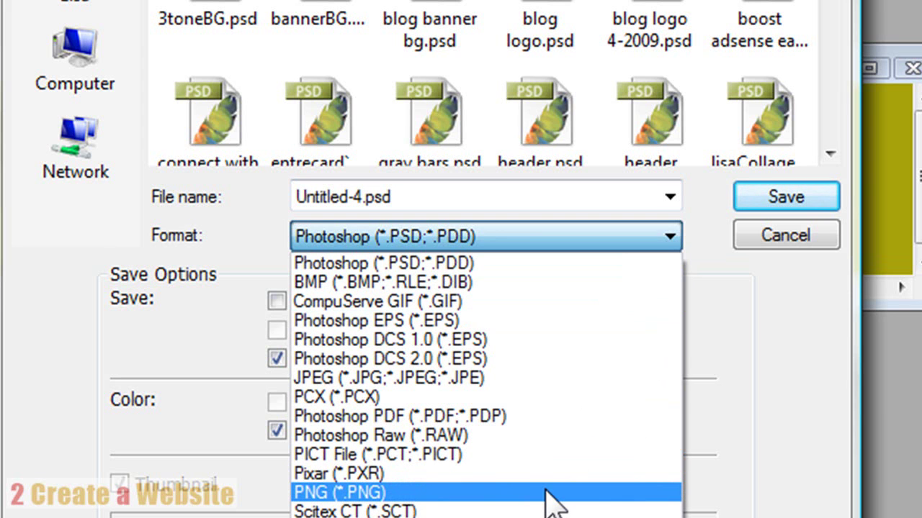
pyautogui.click(363, 496)
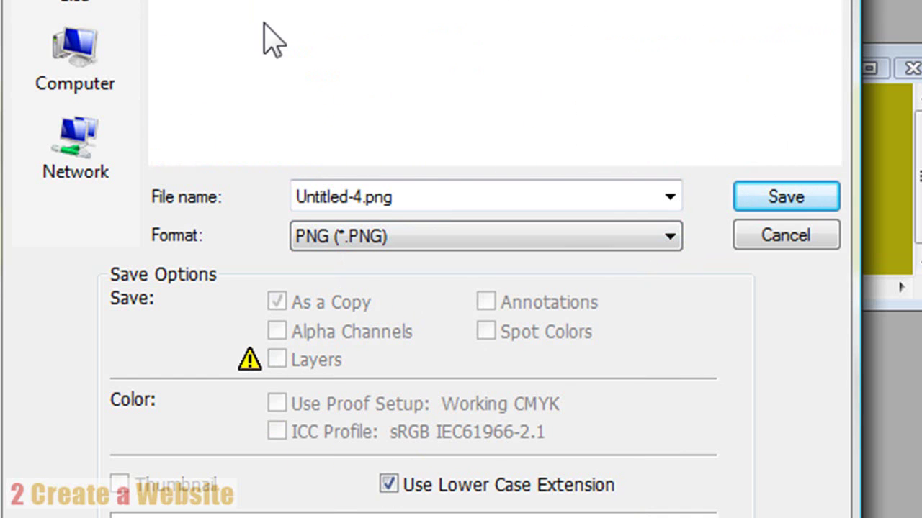
pyautogui.doubleClick(401, 195)
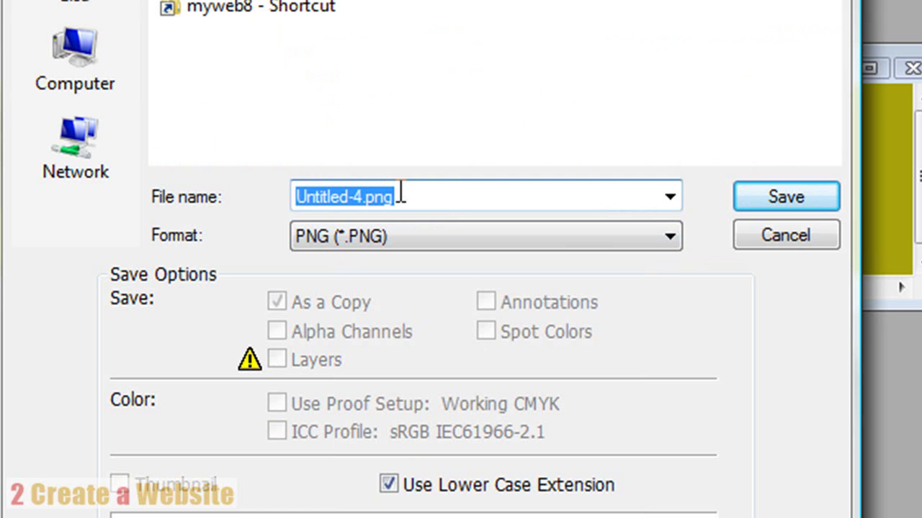
pyautogui.write('channelp')
pyautogui.press('BackSpace')
pyautogui.write('ba')
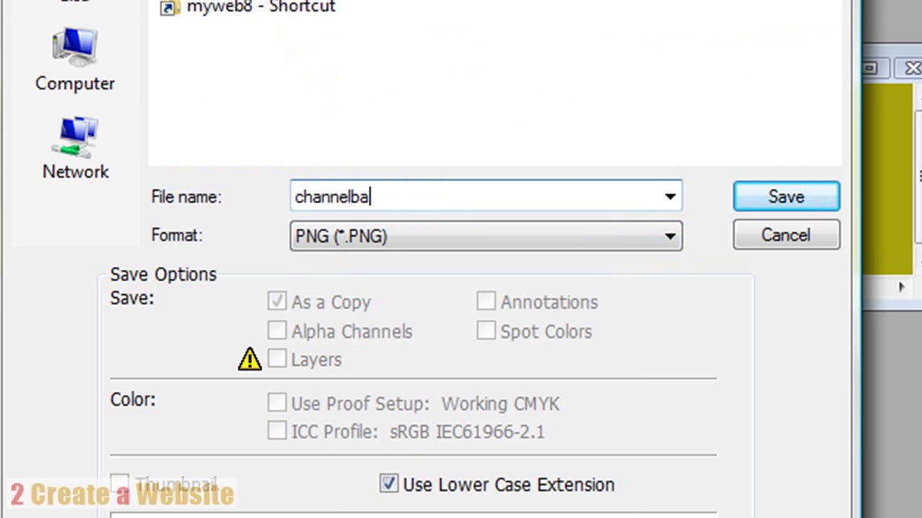
pyautogui.write('nner')
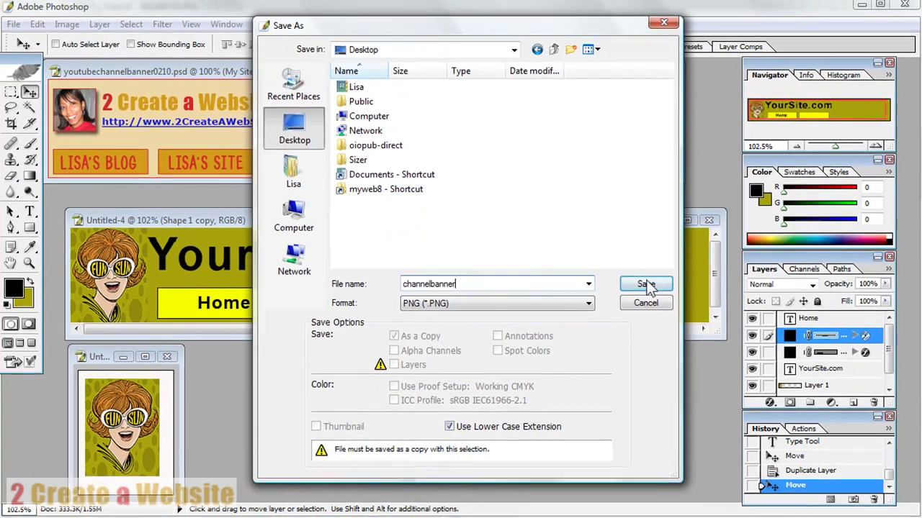
pyautogui.click(785, 197)
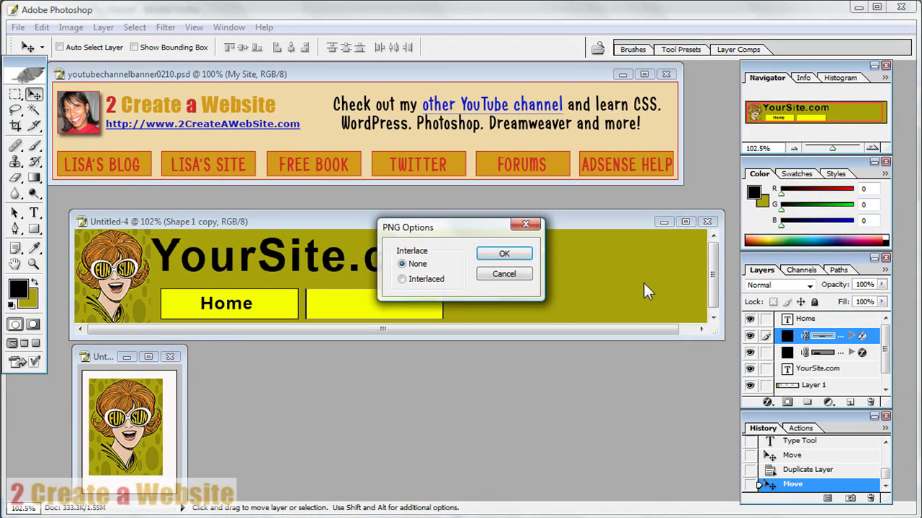
pyautogui.click(504, 254)
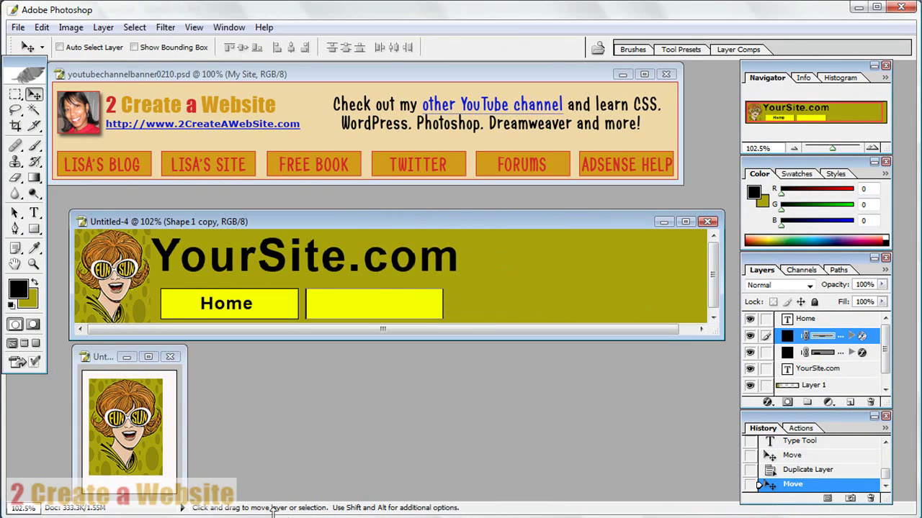
# Switch to Firefox and bring up the Image Map Tool browser tab.
pyautogui.hotkey('alt', 'Tab')
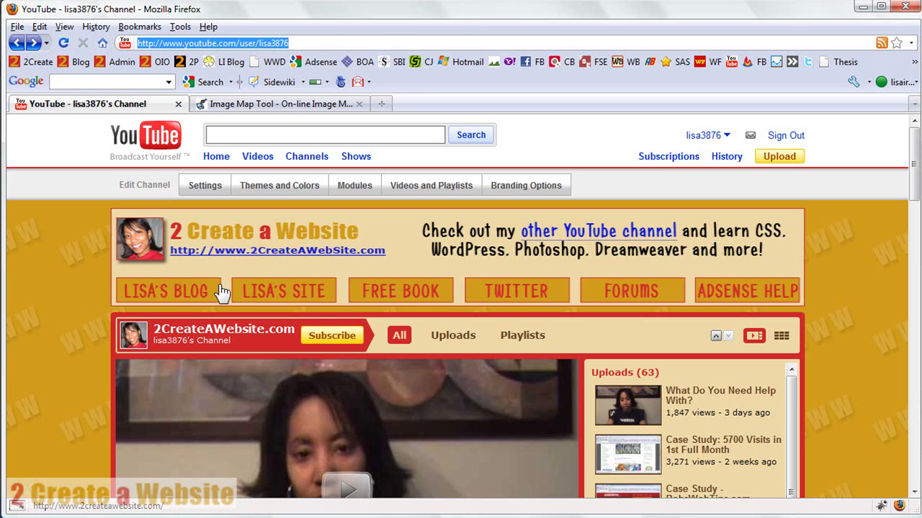
pyautogui.click(281, 108)
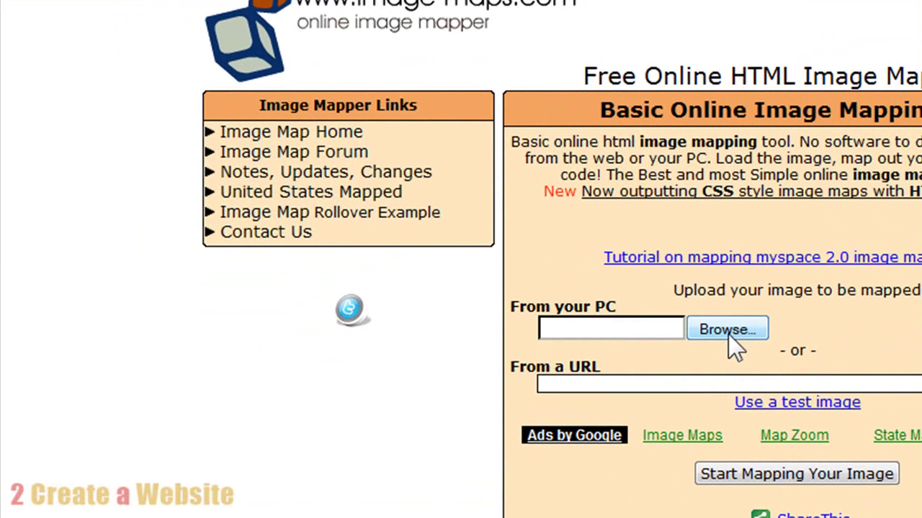
# Upload channelbanner.png to Image-Maps.com and continue to the Map Your Image! page.
pyautogui.click(453, 352)
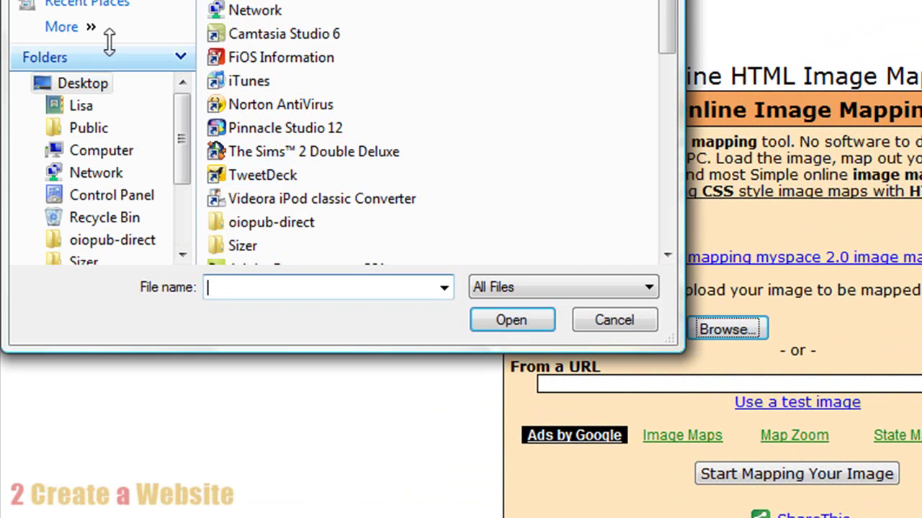
pyautogui.moveTo(664, 8); pyautogui.dragTo(666, 83)
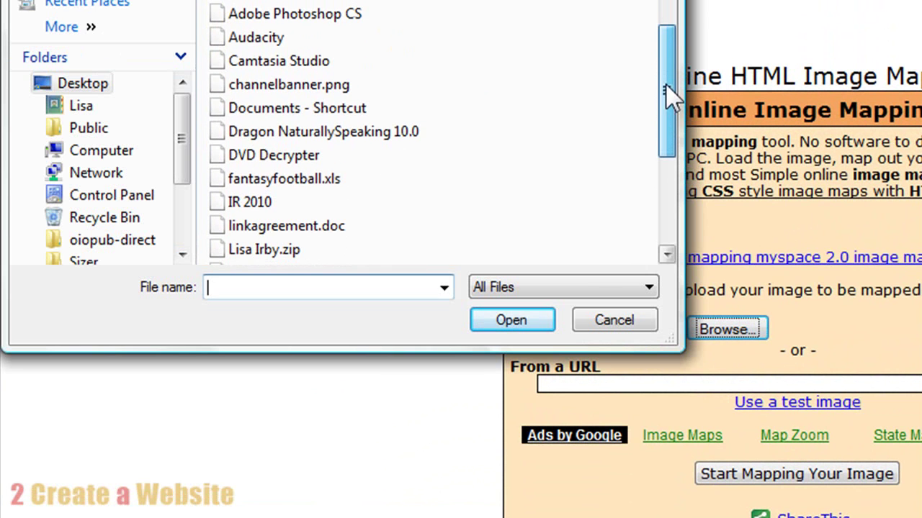
pyautogui.doubleClick(335, 84)
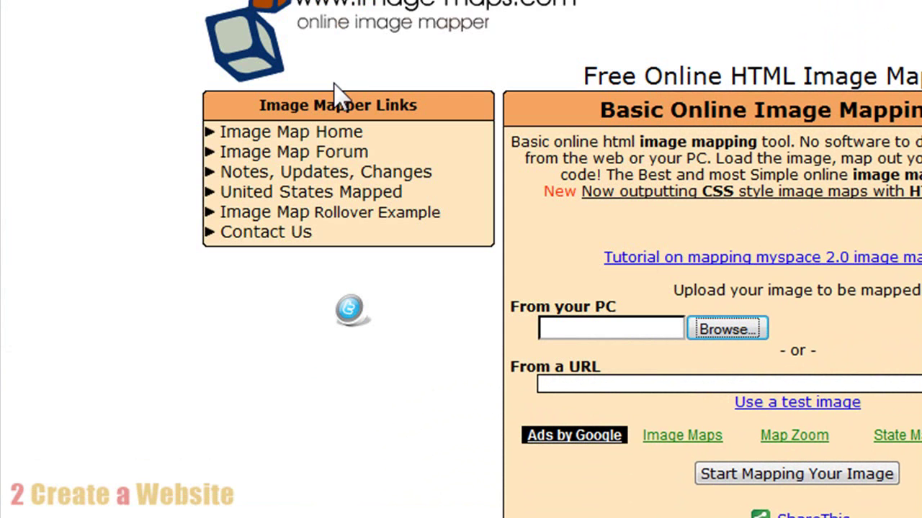
pyautogui.scroll(-3, 792, 288)
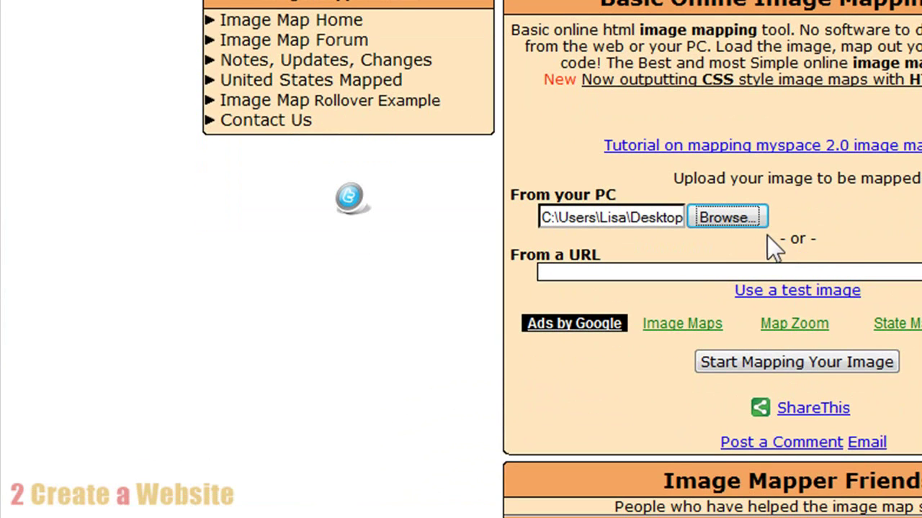
pyautogui.click(788, 360)
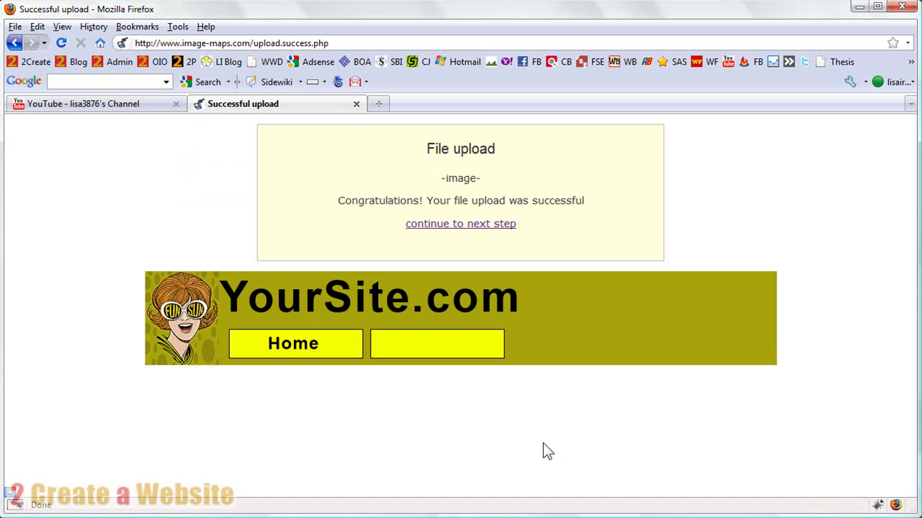
pyautogui.click(482, 226)
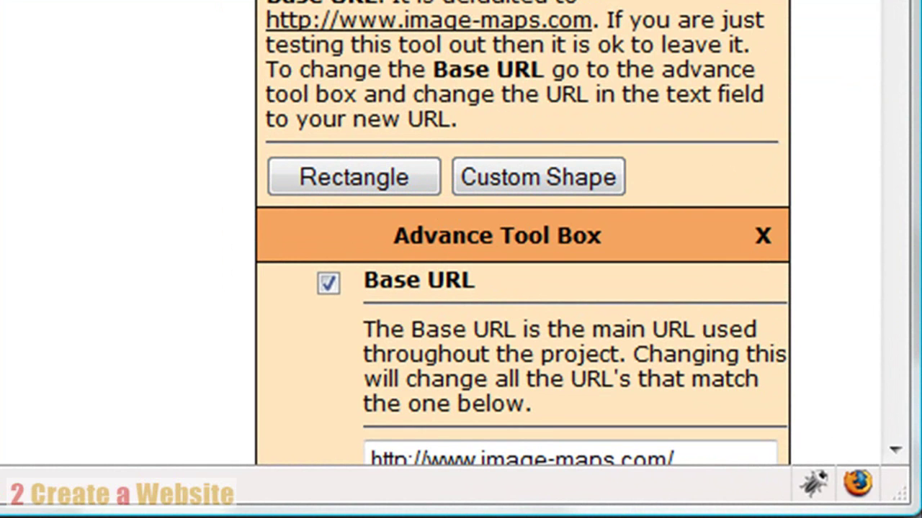
pyautogui.scroll(-4, 353, 189)
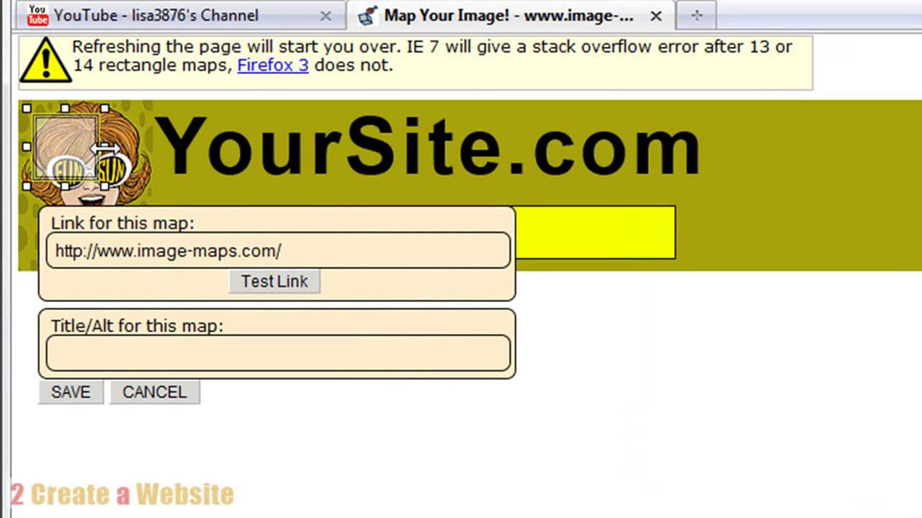
pyautogui.moveTo(70, 149)
pyautogui.mouseDown()
pyautogui.moveTo(293, 171)
pyautogui.moveTo(250, 173)
pyautogui.moveTo(191, 199)
pyautogui.moveTo(199, 234)
pyautogui.moveTo(427, 232)
pyautogui.mouseUp()
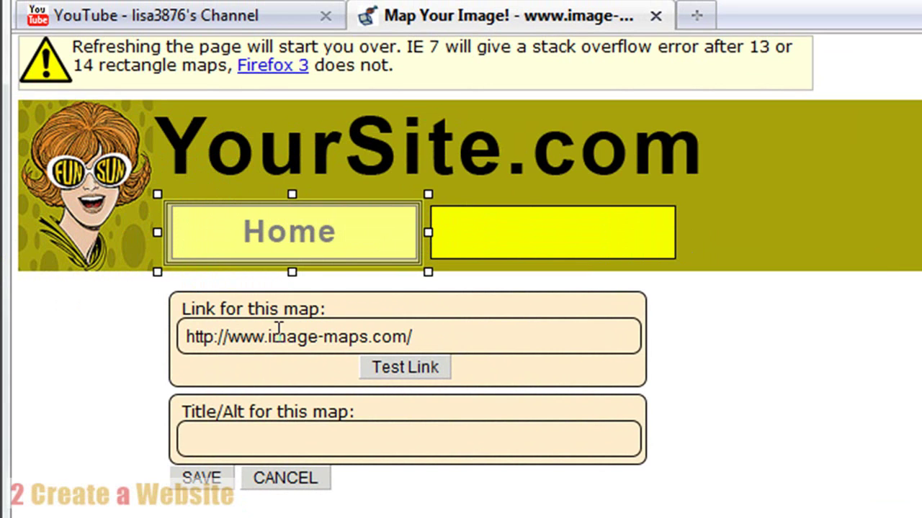
pyautogui.moveTo(267, 336); pyautogui.dragTo(421, 336)
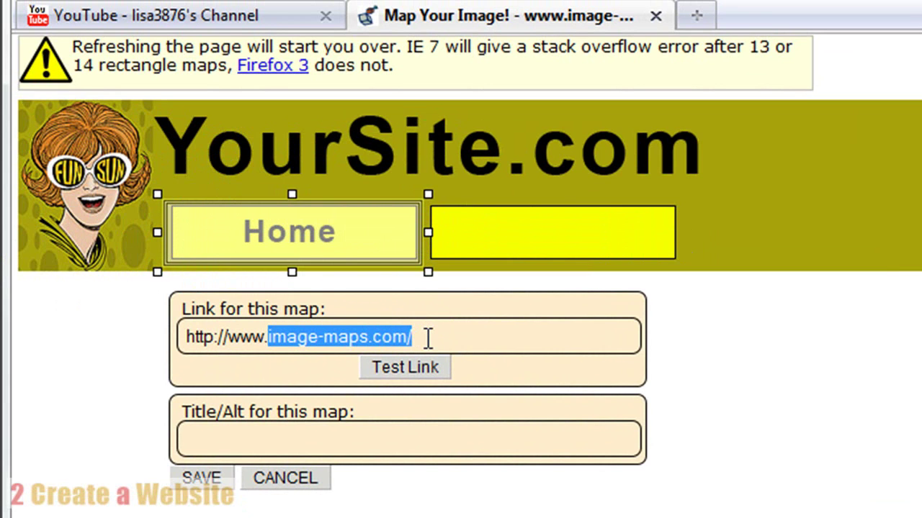
pyautogui.write('yourit')
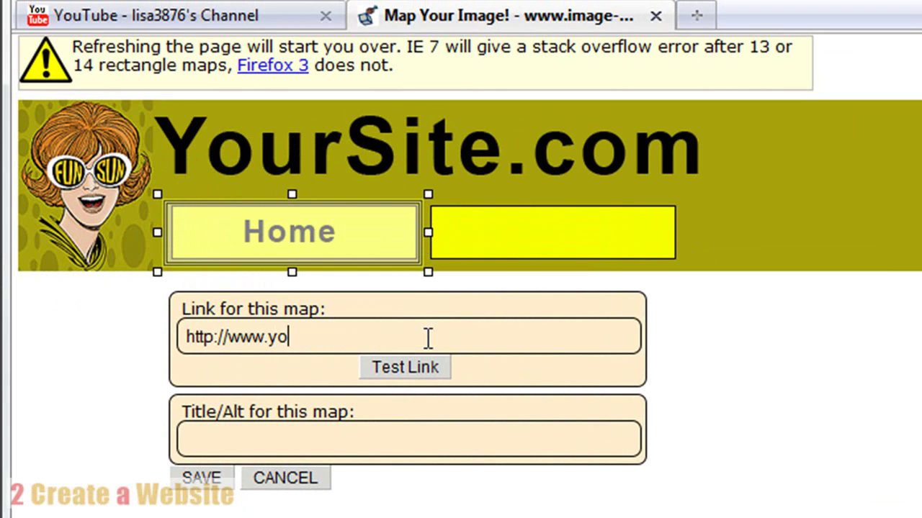
pyautogui.press('BackSpace')
pyautogui.press('BackSpace')
pyautogui.write('ste')
pyautogui.write('te')
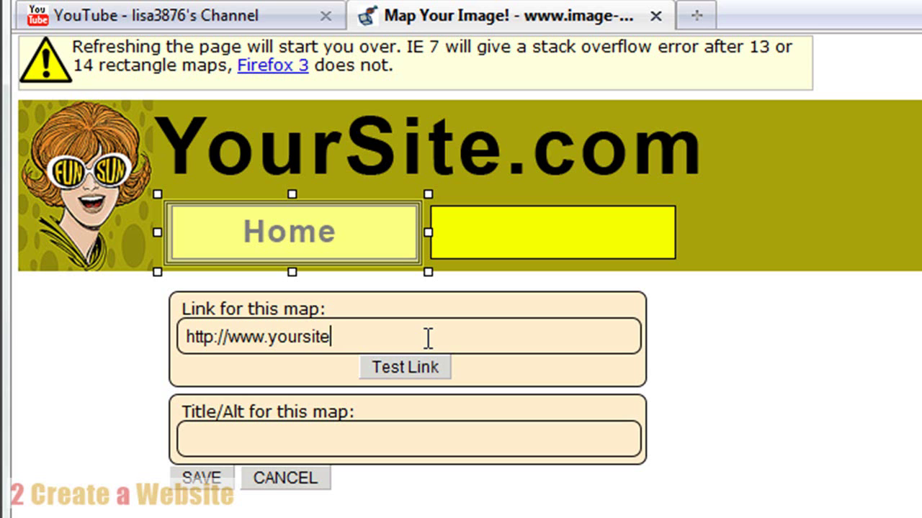
pyautogui.write('.com')
pyautogui.click(199, 478)
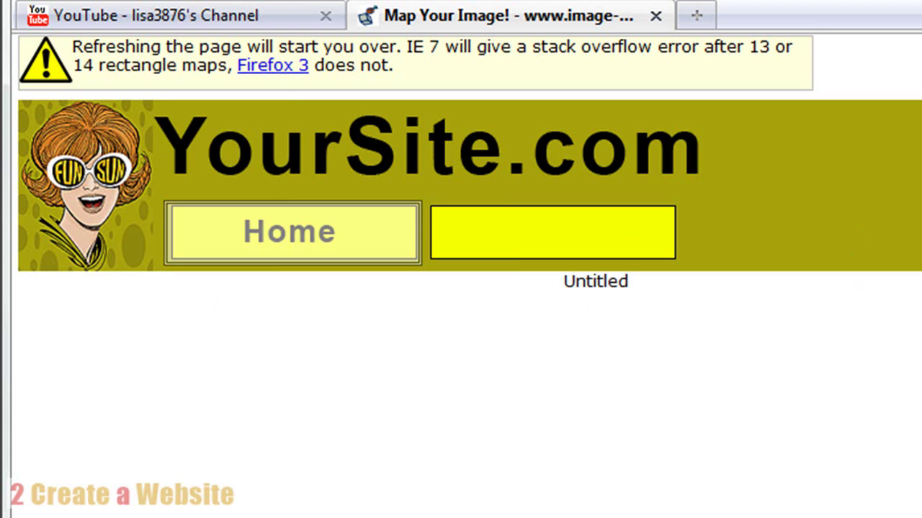
# Stretch a new rectangle map over the YourSite.com title and save it with the default link.
pyautogui.moveTo(185, 128); pyautogui.dragTo(309, 138)
pyautogui.moveTo(422, 144); pyautogui.dragTo(710, 132)
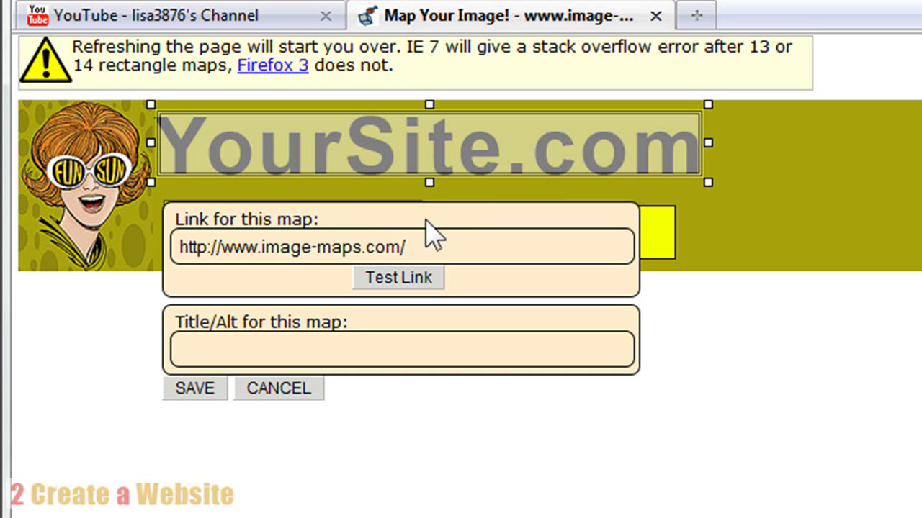
pyautogui.click(207, 392)
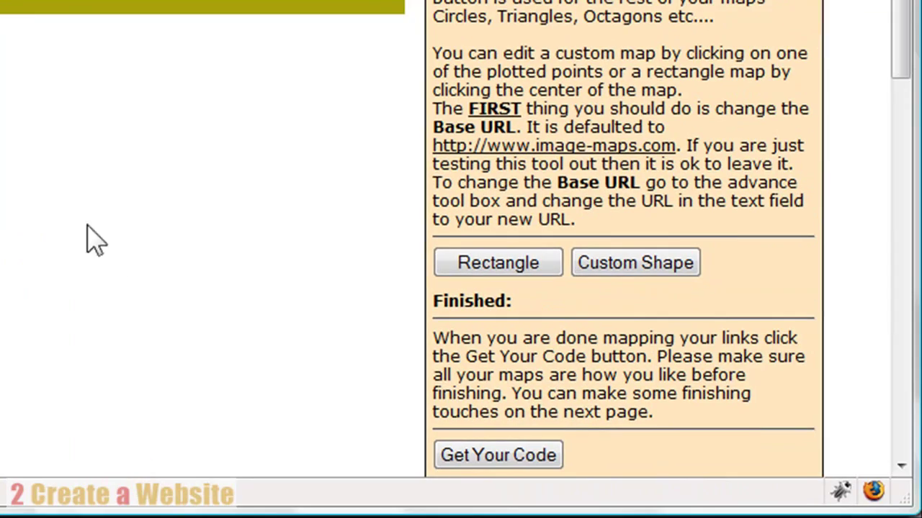
# Generate the map code, show the HTML Code tab, and select all the code.
pyautogui.click(475, 458)
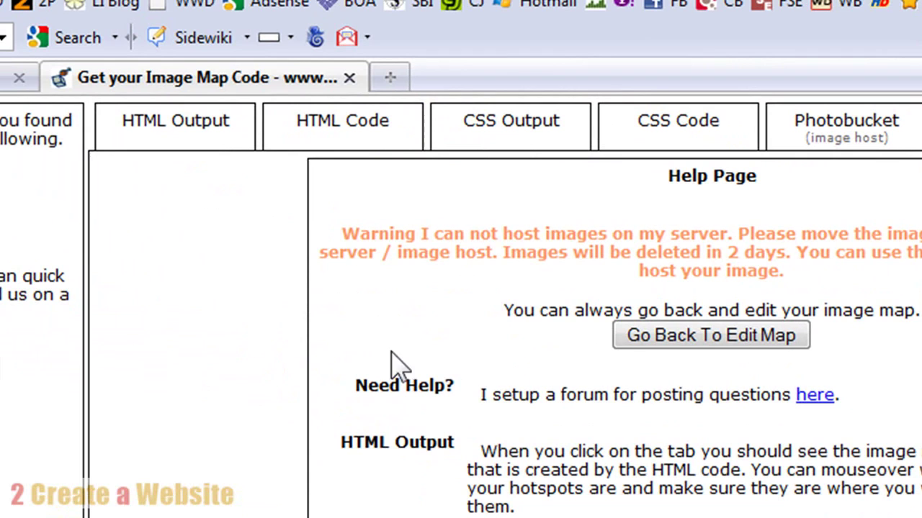
pyautogui.click(342, 137)
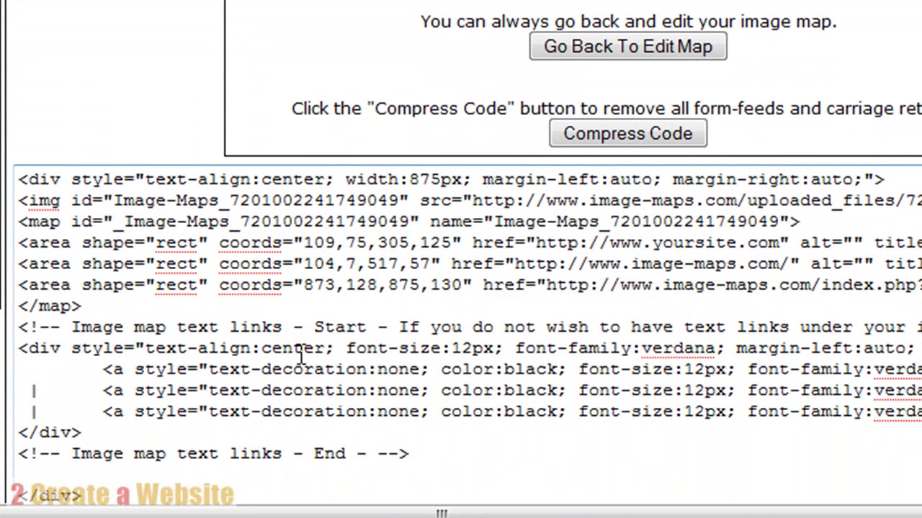
pyautogui.click(301, 348)
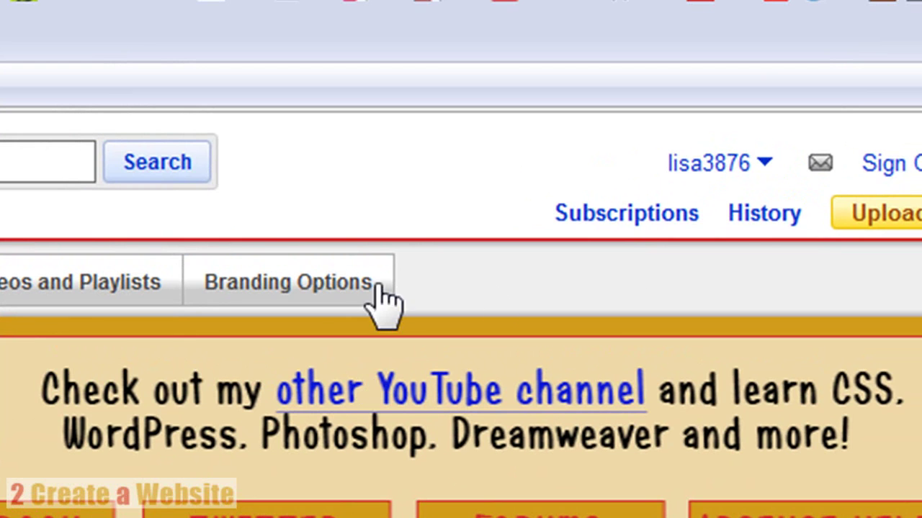
# Open the channel's Branding Options and select the 136 Channel Banner Height value.
pyautogui.click(349, 287)
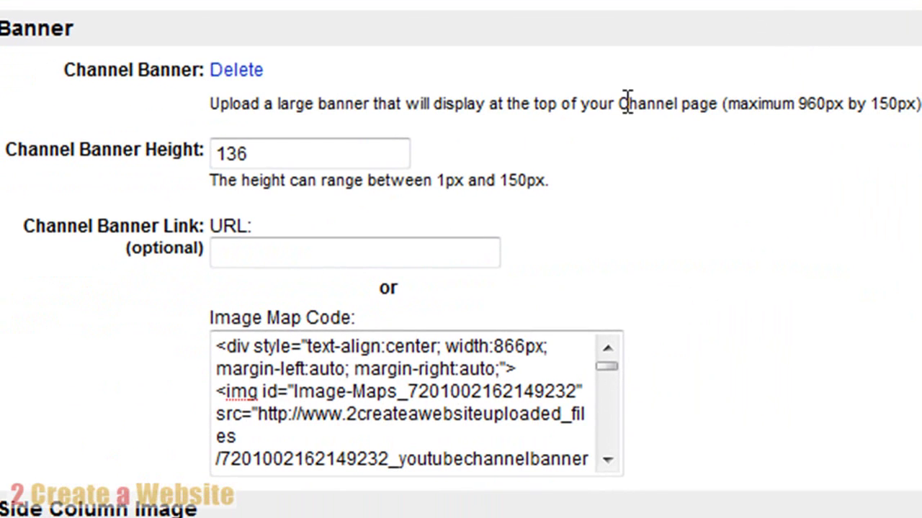
pyautogui.click(381, 154)
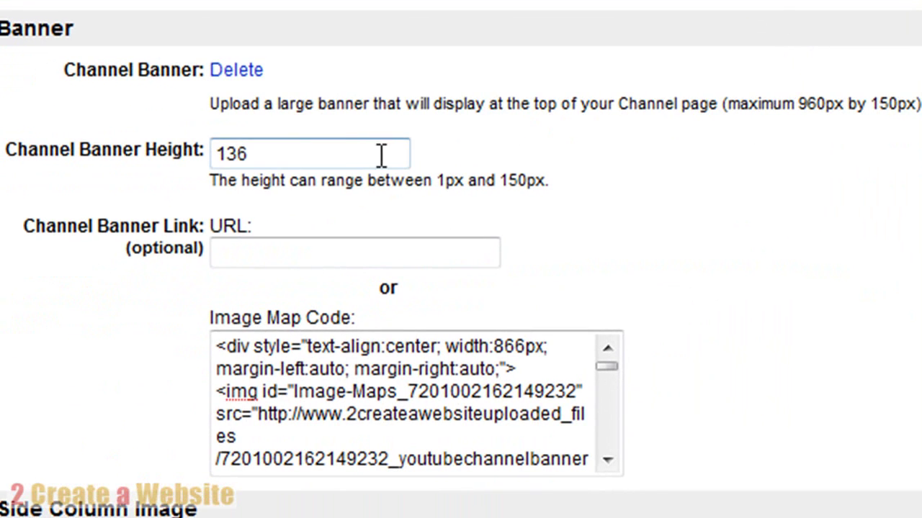
pyautogui.moveTo(245, 153); pyautogui.dragTo(218, 153)
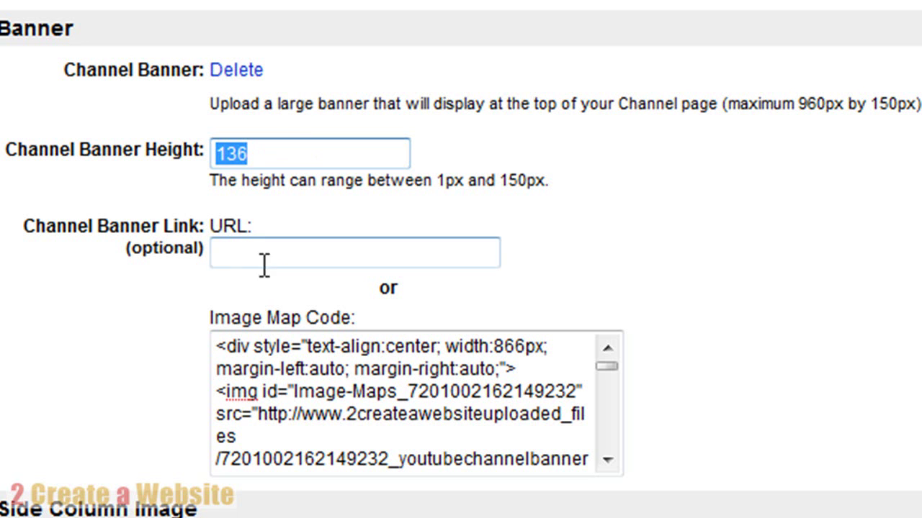
# Click into the existing Image Map Code box in the branding settings.
pyautogui.click(335, 389)
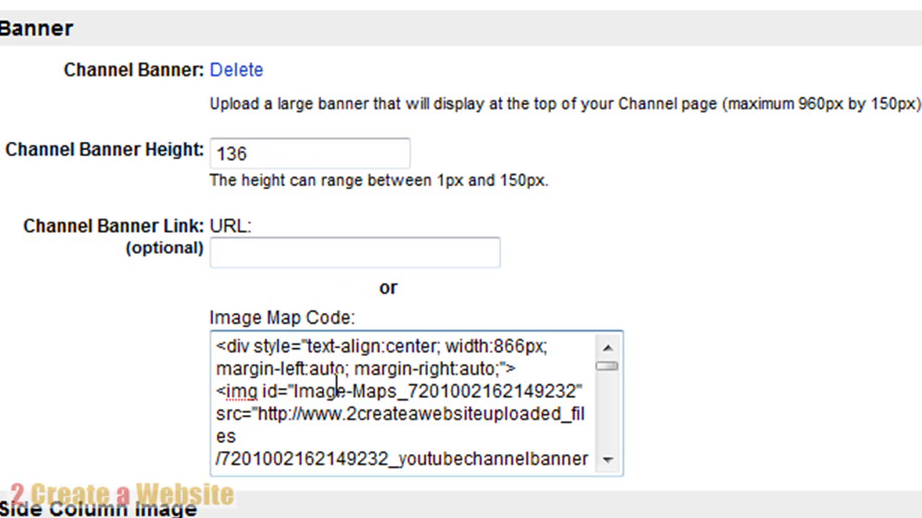